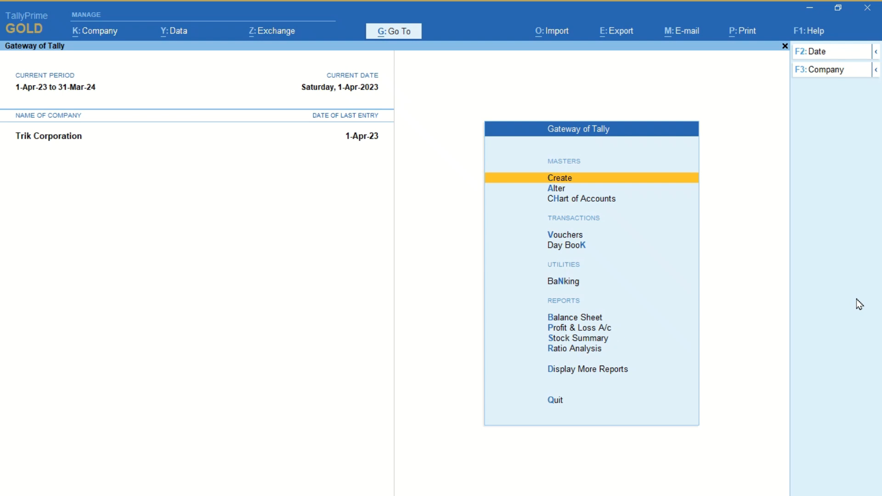
Create a ledger named Shah Brothers and place it under the Sundry Debtors group.
{"action": "key", "text": "Return"}
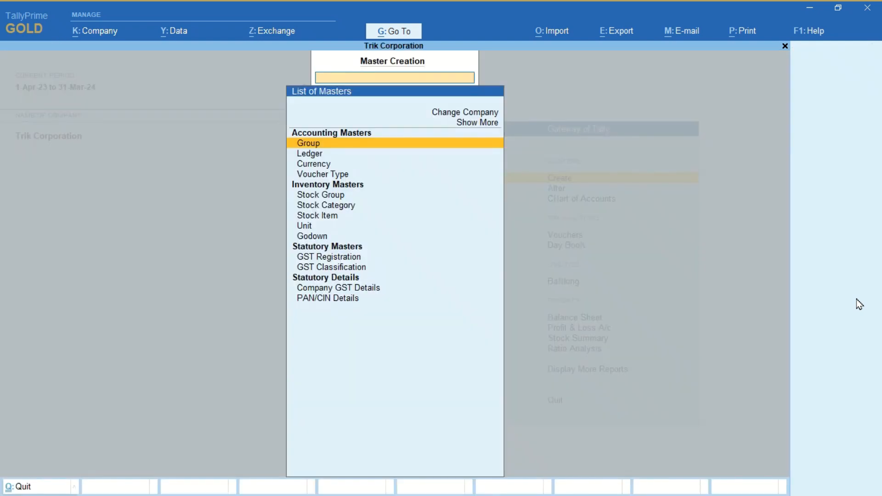
{"action": "key", "text": "Down"}
{"action": "key", "text": "Return"}
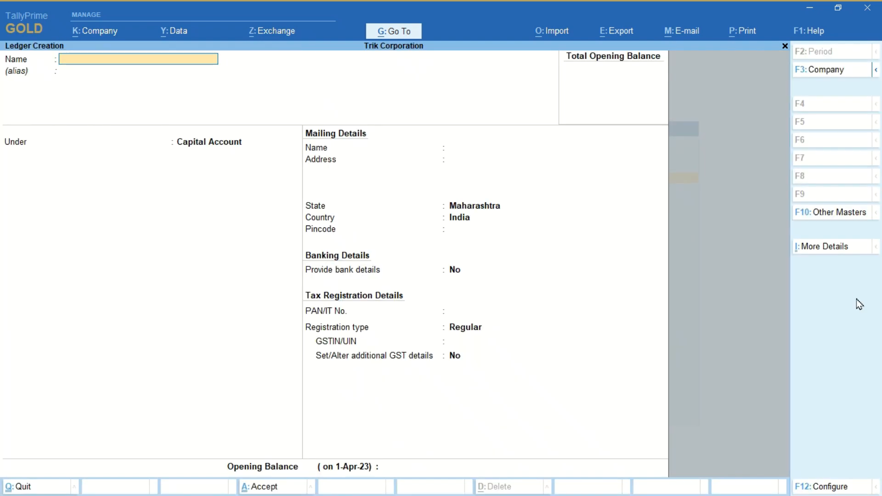
{"action": "key", "text": "ctrl+alt+v"}
{"action": "key", "text": "Return"}
{"action": "key", "text": "Return"}
{"action": "type", "text": "Sun"}
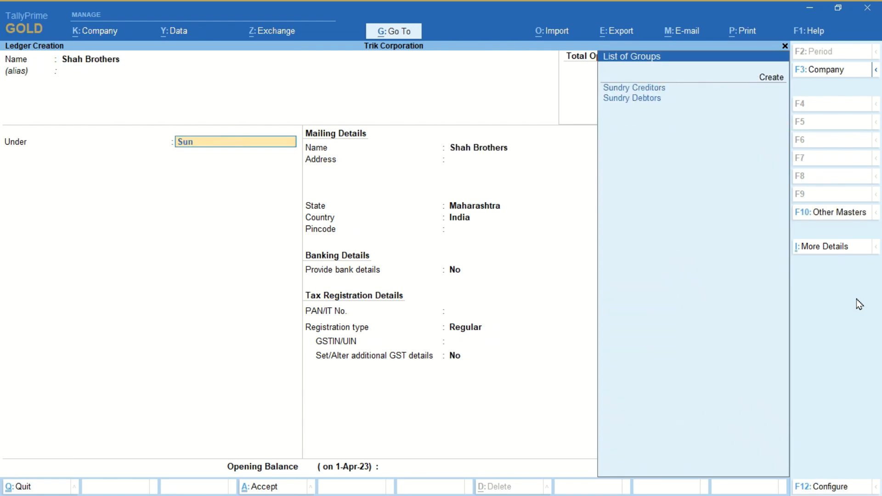
{"action": "key", "text": "Down"}
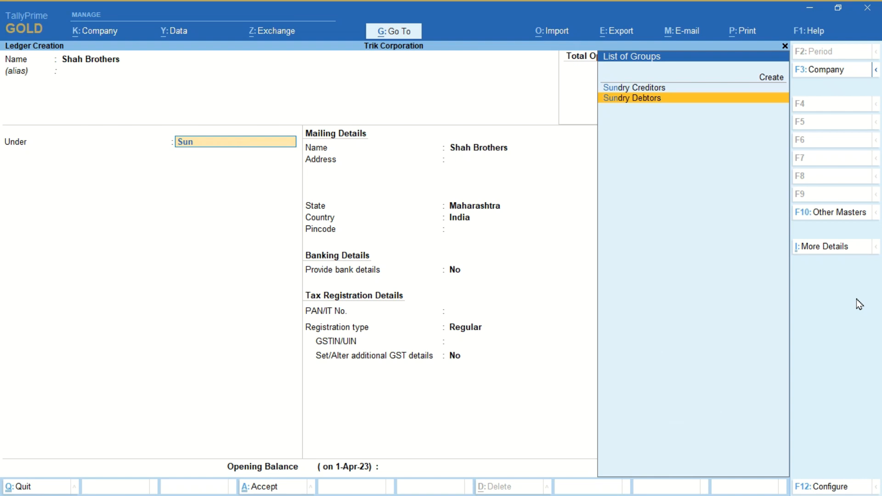
{"action": "key", "text": "Return"}
Keep the bill-by-bill and address defaults for the Shah Brothers ledger and set its state to Gujarat.
{"action": "key", "text": "Return"}
{"action": "key", "text": "Return"}
{"action": "key", "text": "Return"}
{"action": "key", "text": "Return"}
{"action": "key", "text": "Return"}
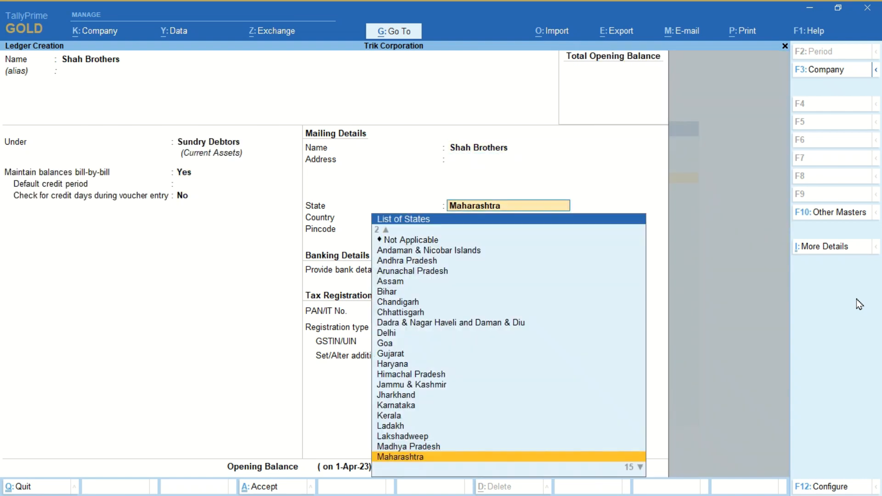
{"action": "type", "text": "Gu"}
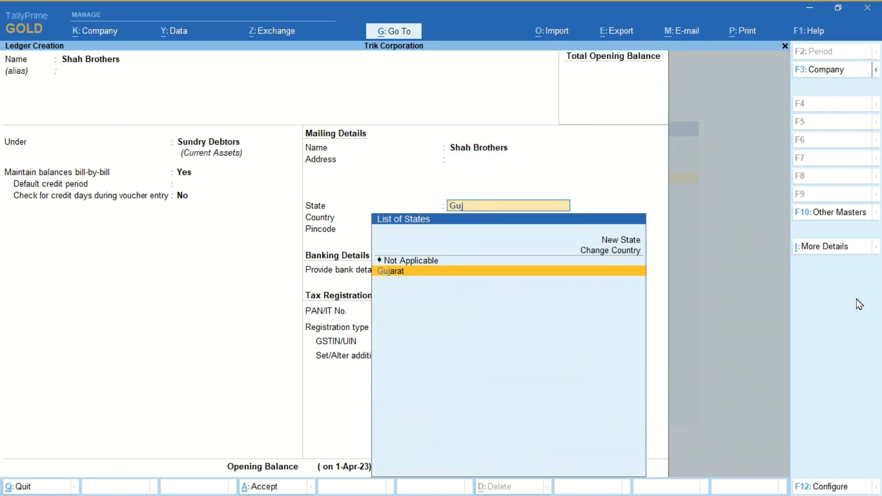
{"action": "type", "text": "j"}
{"action": "key", "text": "Return"}
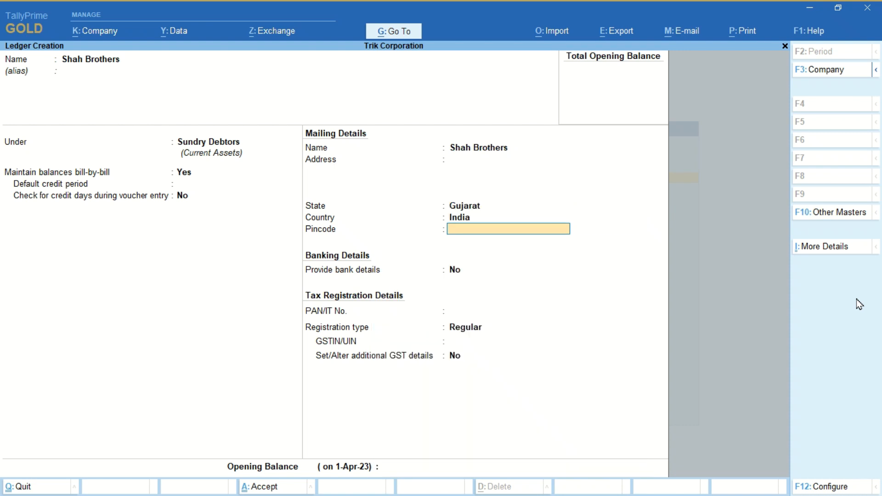
Keep the GST registration type Regular, enter the party's GSTIN/UIN, and save the Shah Brothers ledger without an opening balance.
{"action": "key", "text": "Return"}
{"action": "key", "text": "Return"}
{"action": "key", "text": "Return"}
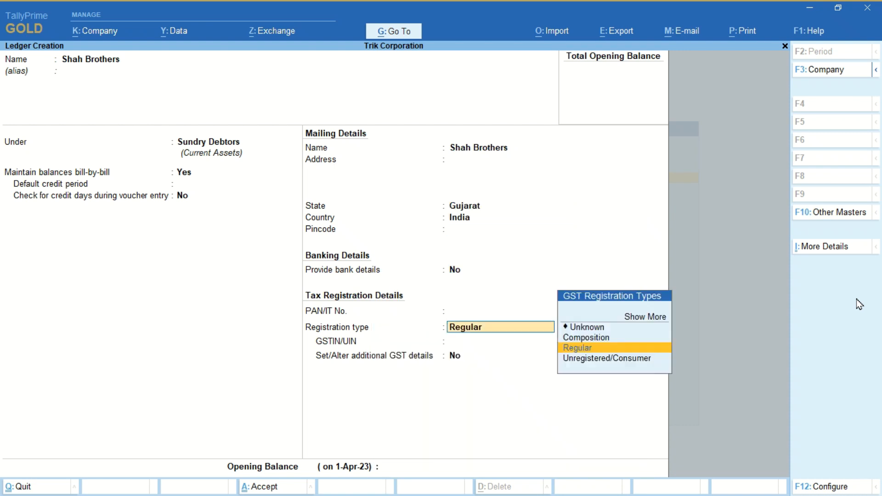
{"action": "key", "text": "Return"}
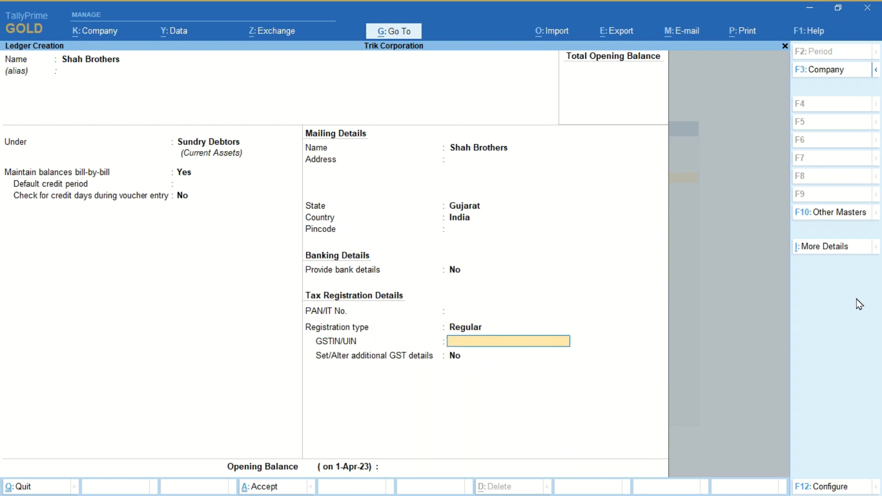
{"action": "type", "text": "24SHAHB1234A1ZJ"}
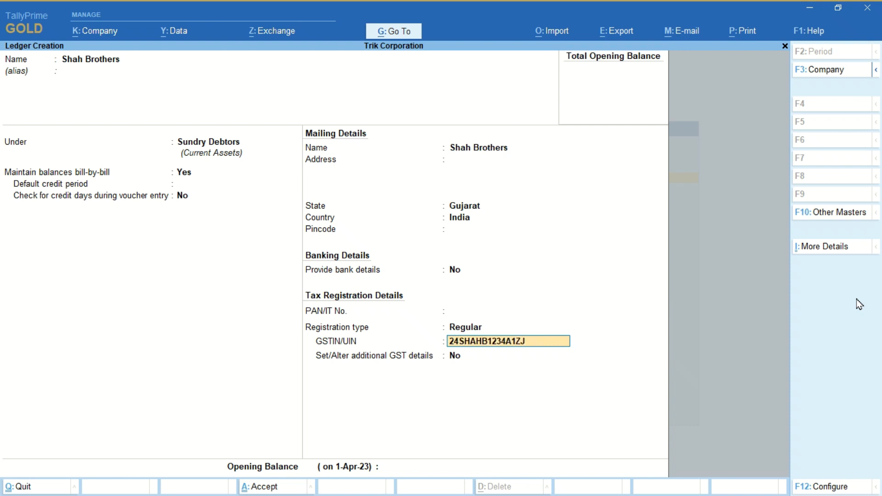
{"action": "key", "text": "Return"}
{"action": "key", "text": "Return"}
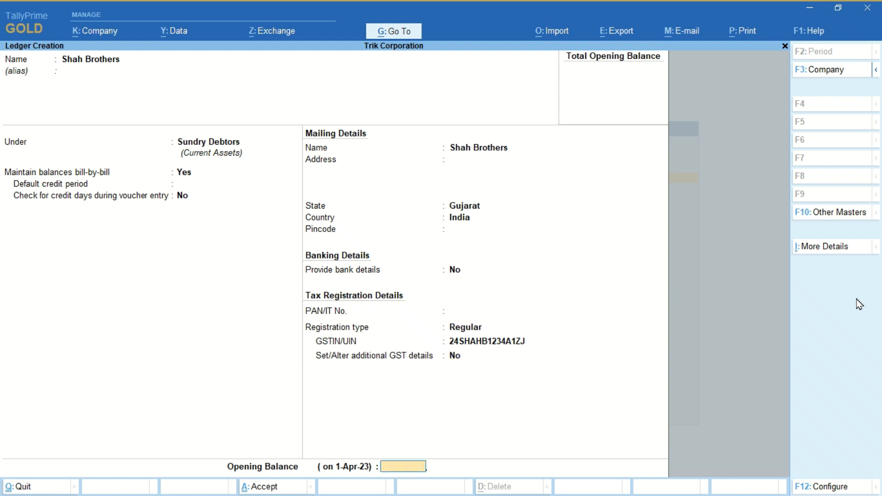
{"action": "key", "text": "Return"}
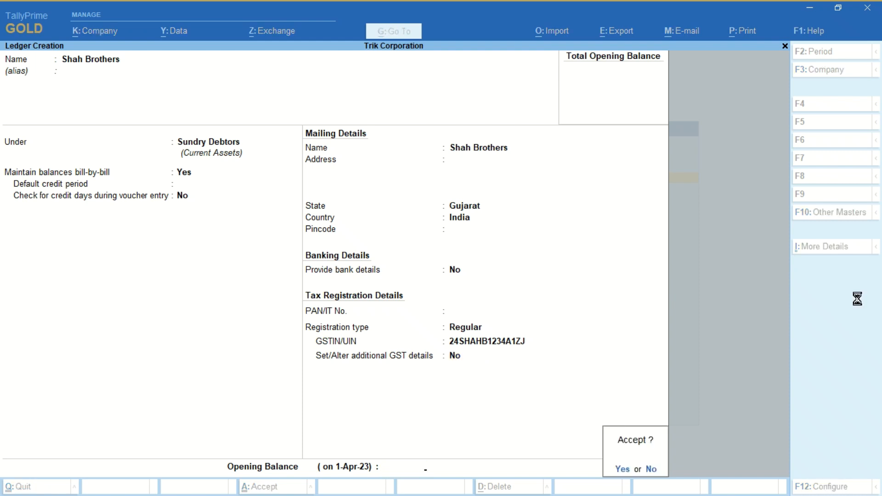
{"action": "key", "text": "Return"}
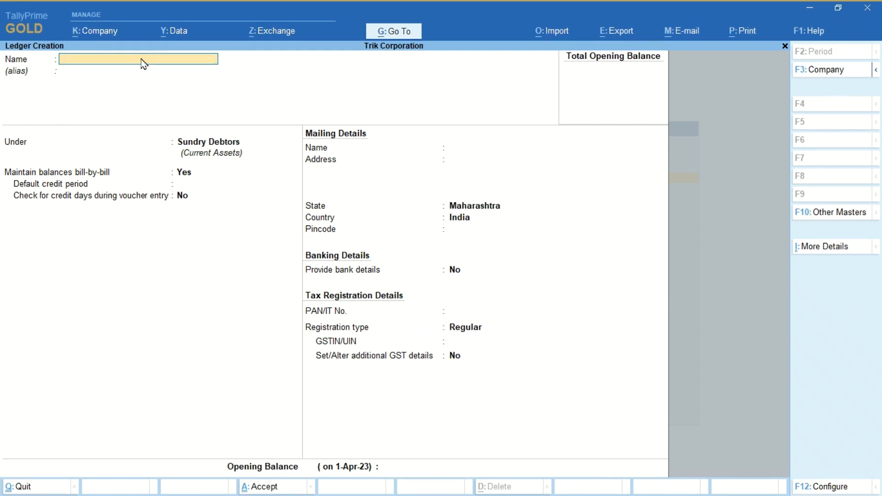
Create another ledger named IGST with alias I under the Duties & Taxes group.
{"action": "type", "text": "IGST"}
{"action": "key", "text": "Return"}
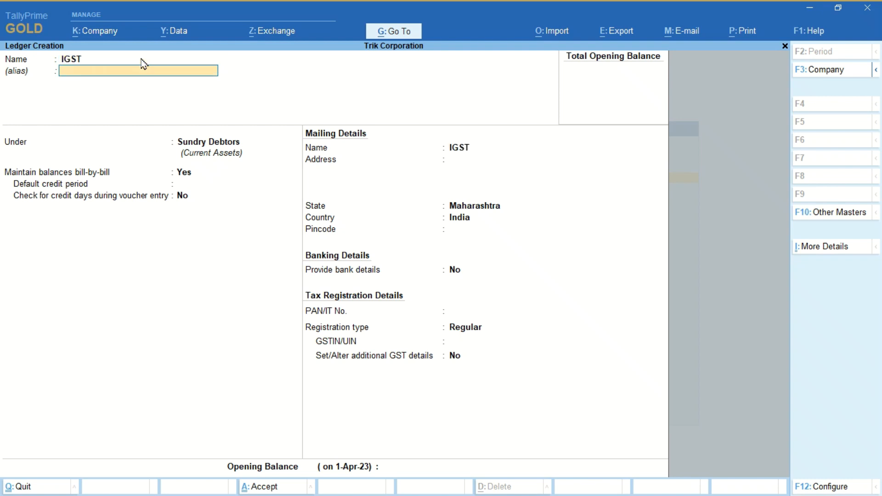
{"action": "key", "text": "Return"}
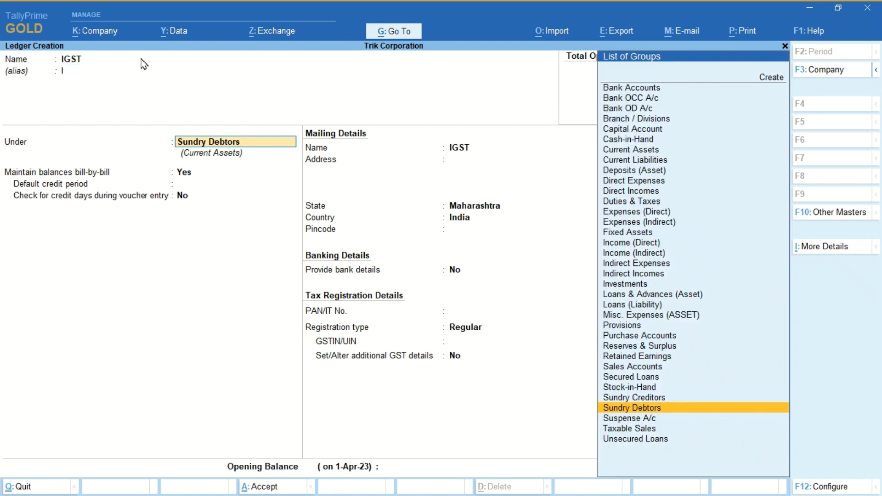
{"action": "type", "text": "Du"}
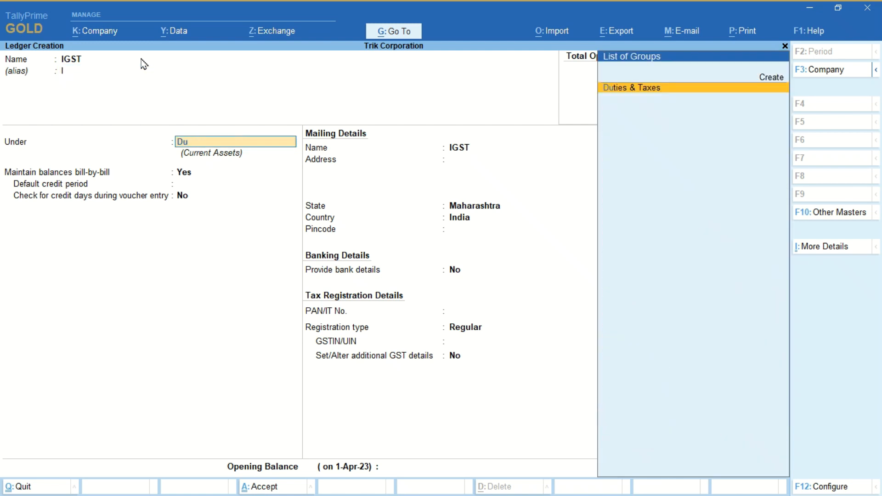
{"action": "key", "text": "Return"}
Set the IGST ledger's type of duty to GST and its tax type to IGST, keep 0 % calculation, and save it.
{"action": "key", "text": "Up"}
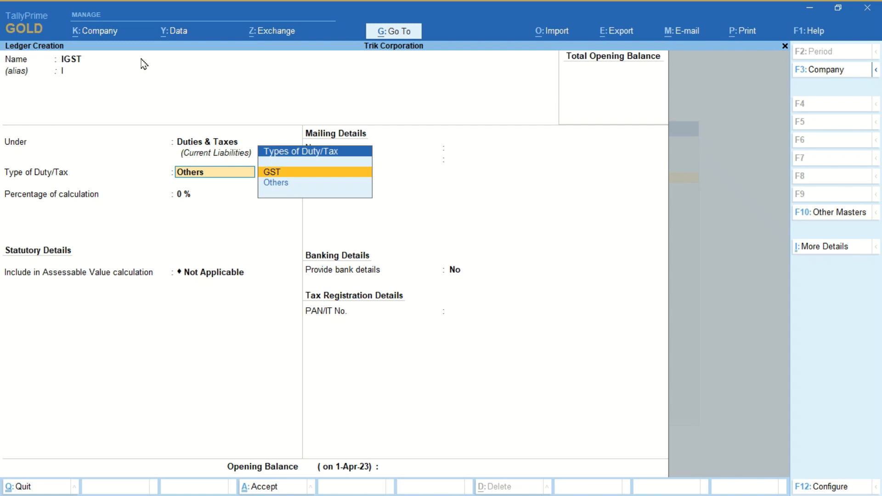
{"action": "key", "text": "Return"}
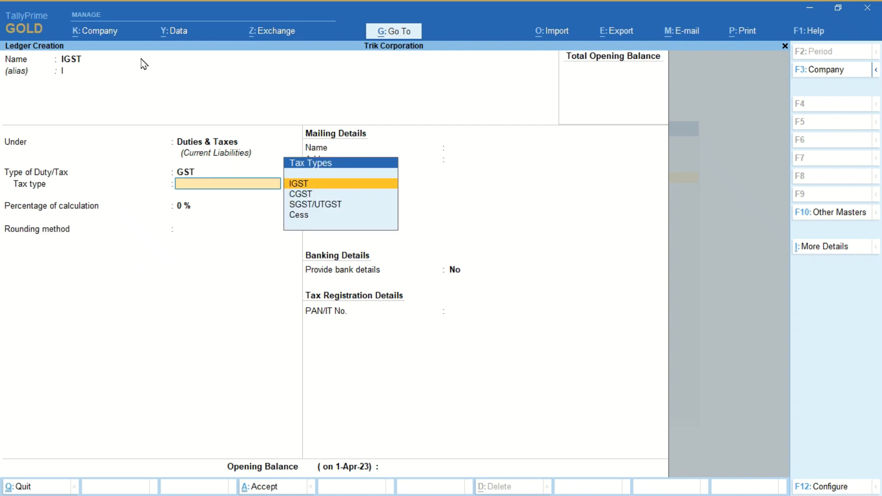
{"action": "key", "text": "Return"}
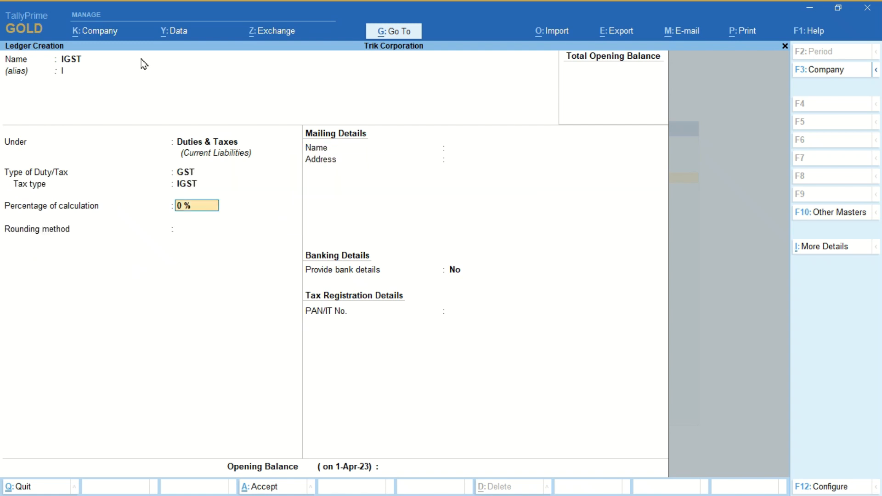
{"action": "key", "text": "Return"}
{"action": "key", "text": "Return"}
{"action": "key", "text": "Return"}
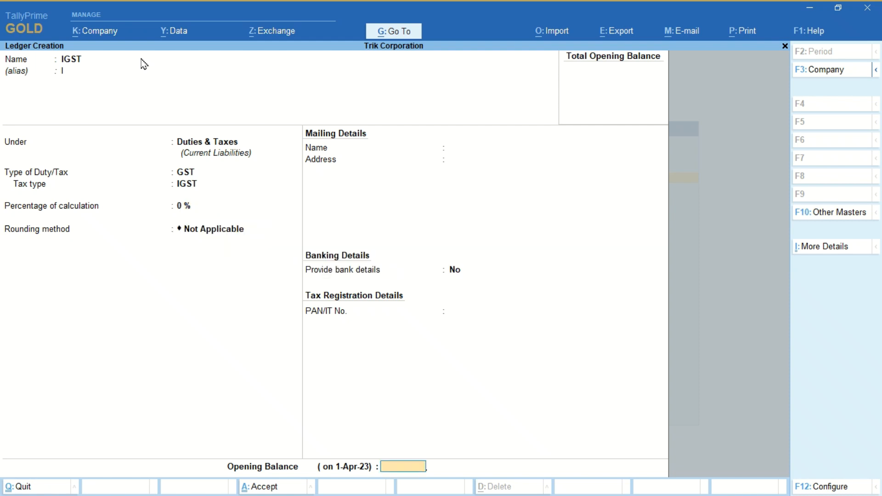
{"action": "key", "text": "Return"}
{"action": "key", "text": "Return"}
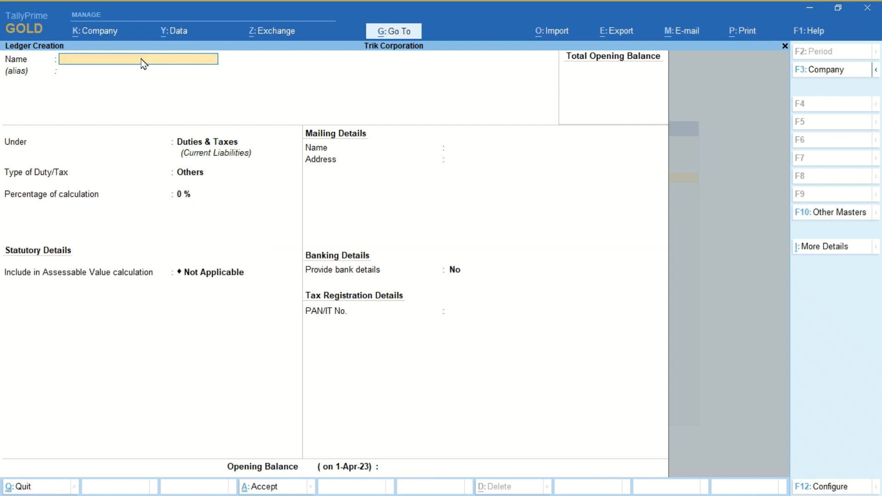
Leave ledger creation and open voucher entry.
{"action": "key", "text": "Escape"}
{"action": "key", "text": "y"}
{"action": "key", "text": "Escape"}
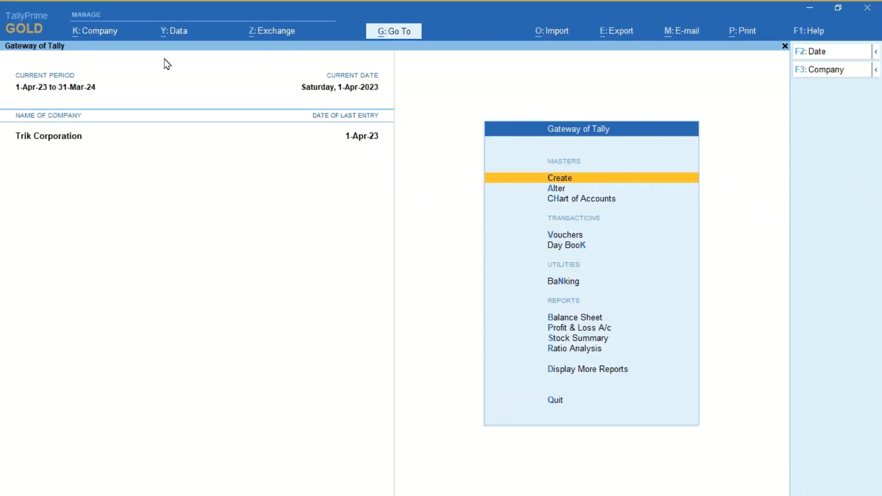
{"action": "key", "text": "Down"}
{"action": "key", "text": "Down"}
{"action": "key", "text": "Down"}
{"action": "key", "text": "Down"}
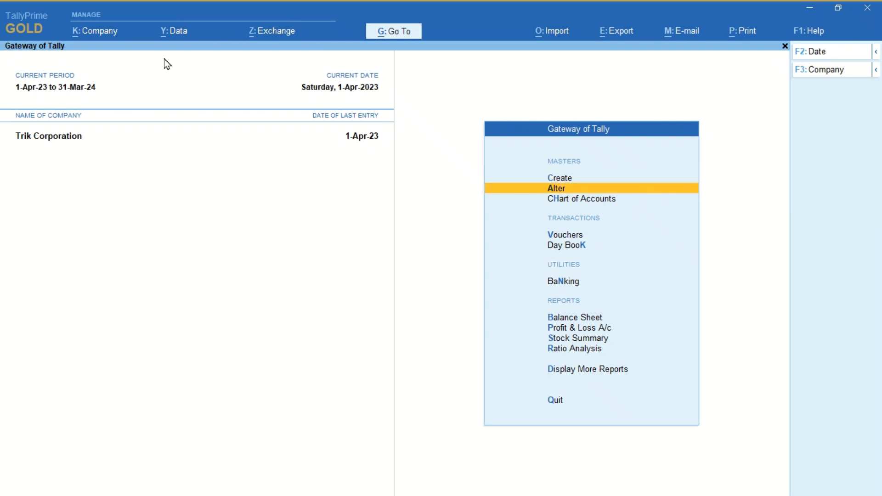
{"action": "key", "text": "Up"}
{"action": "key", "text": "Return"}
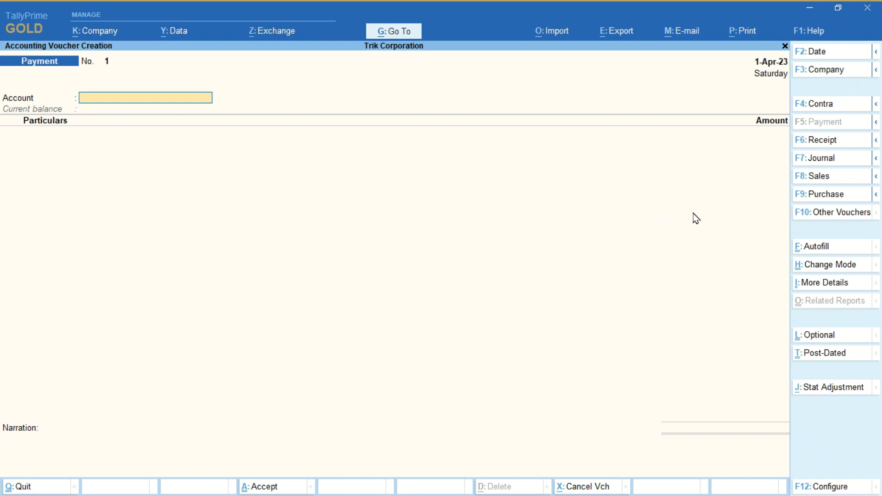
Switch to a sales voucher and set its date to 2-4-2023.
{"action": "left_click", "coordinate": [815, 177]}
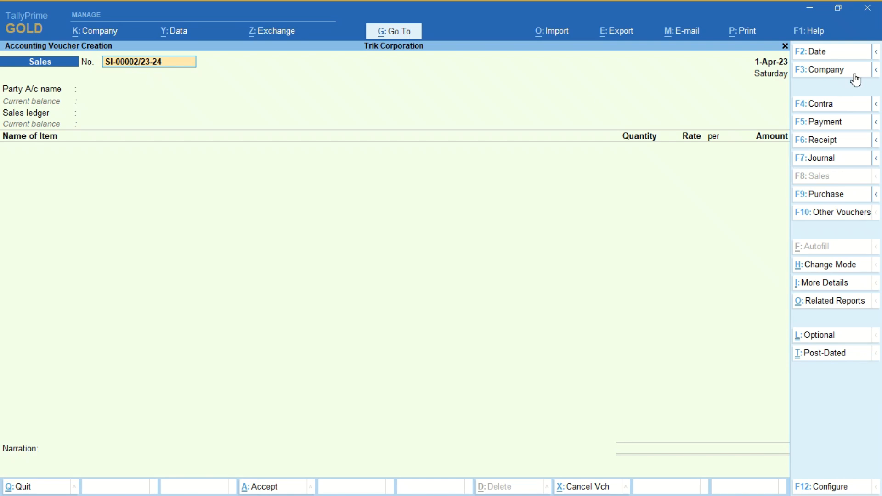
{"action": "left_click", "coordinate": [822, 53]}
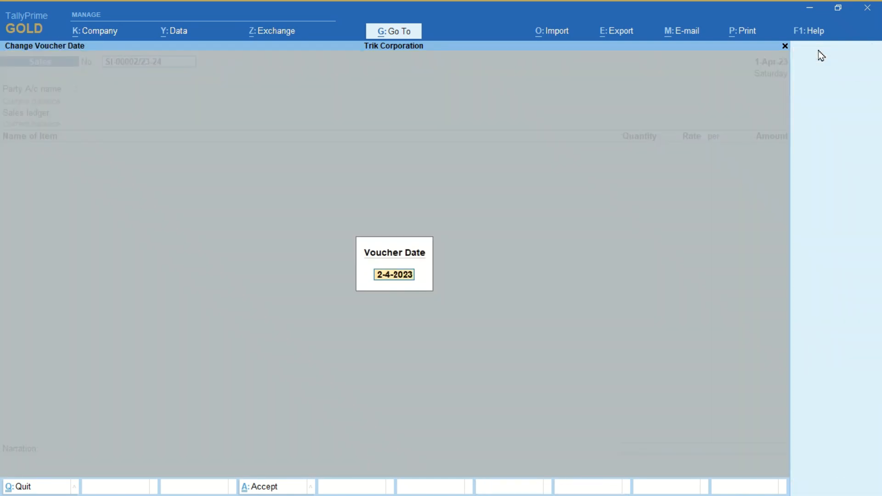
{"action": "key", "text": "Return"}
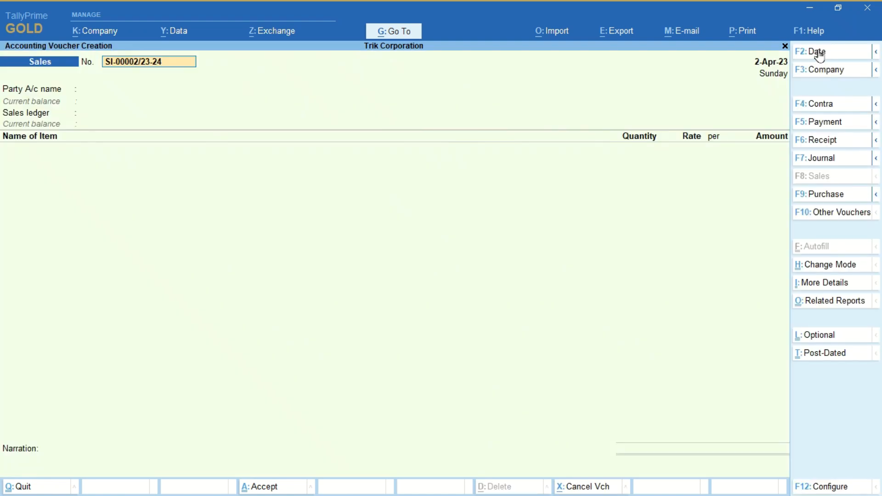
Keep the proposed voucher number and choose Shah Brothers as the party account.
{"action": "key", "text": "Return"}
{"action": "key", "text": "Down"}
{"action": "key", "text": "Down"}
{"action": "key", "text": "Down"}
{"action": "key", "text": "Down"}
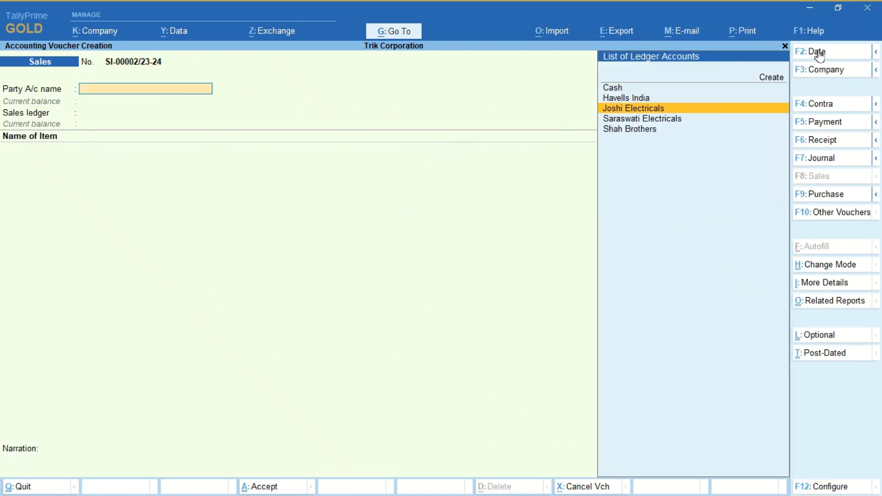
{"action": "key", "text": "Return"}
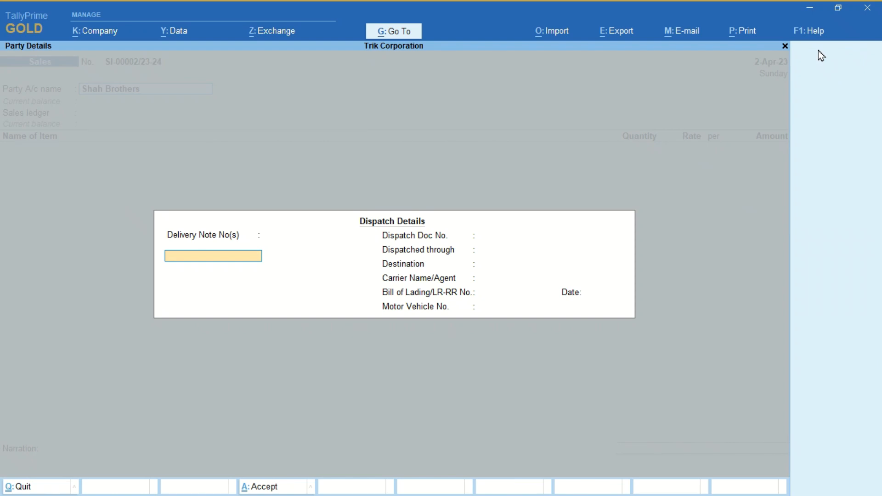
Accept the blank dispatch details and the buyer's party details, and choose Sales A/c as the sales ledger.
{"action": "key", "text": "ctrl+a"}
{"action": "key", "text": "Return"}
{"action": "key", "text": "Return"}
{"action": "key", "text": "Return"}
{"action": "key", "text": "Return"}
{"action": "key", "text": "Return"}
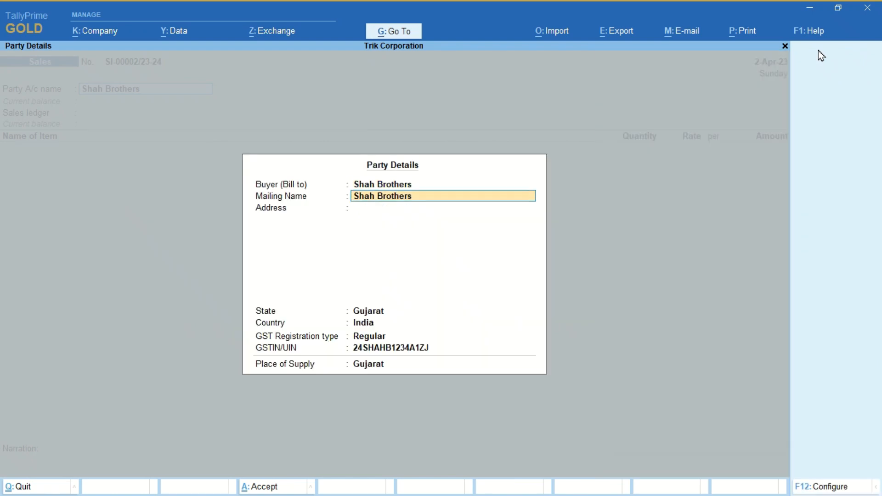
{"action": "key", "text": "Return"}
{"action": "key", "text": "Return"}
{"action": "key", "text": "Return"}
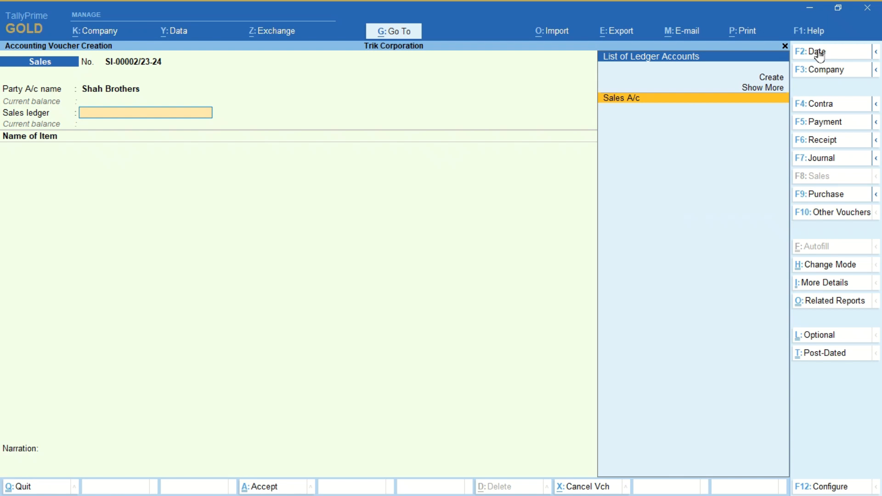
{"action": "key", "text": "Return"}
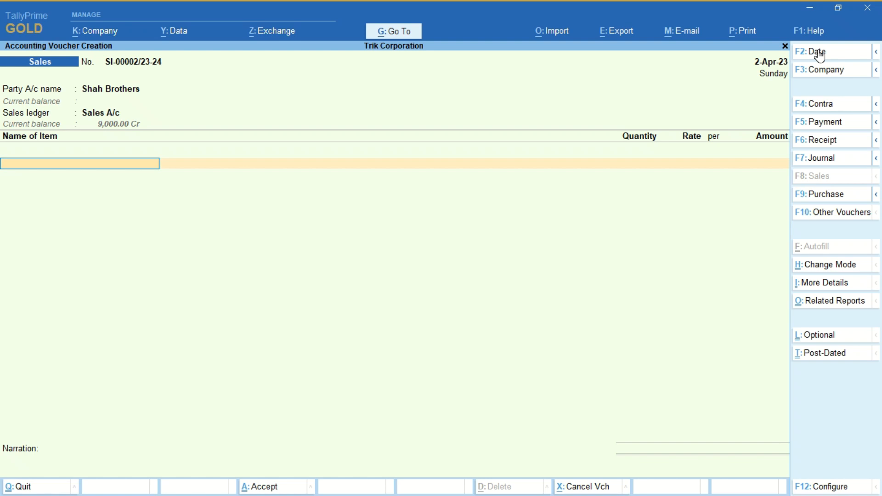
Add the stock item Havells Pocket Shaver to the invoice with a quantity of 100 N at a rate of 1,500.
{"action": "type", "text": "Sha"}
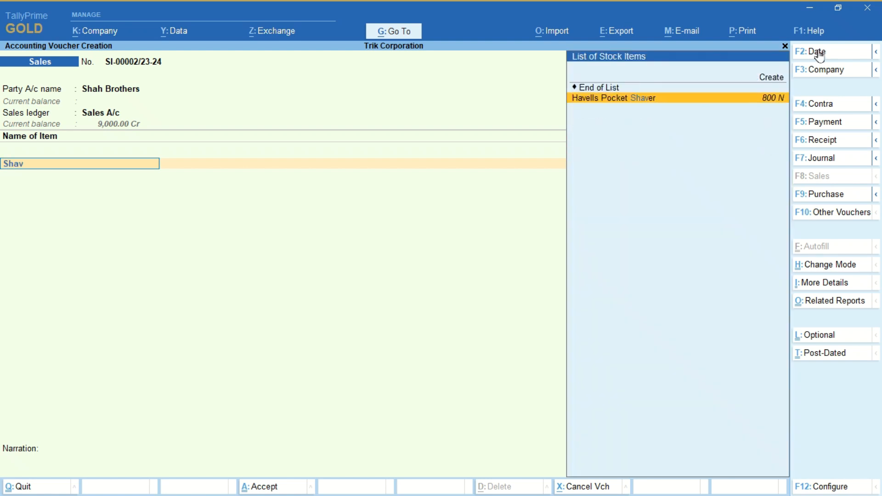
{"action": "type", "text": "v"}
{"action": "key", "text": "Return"}
{"action": "type", "text": "100"}
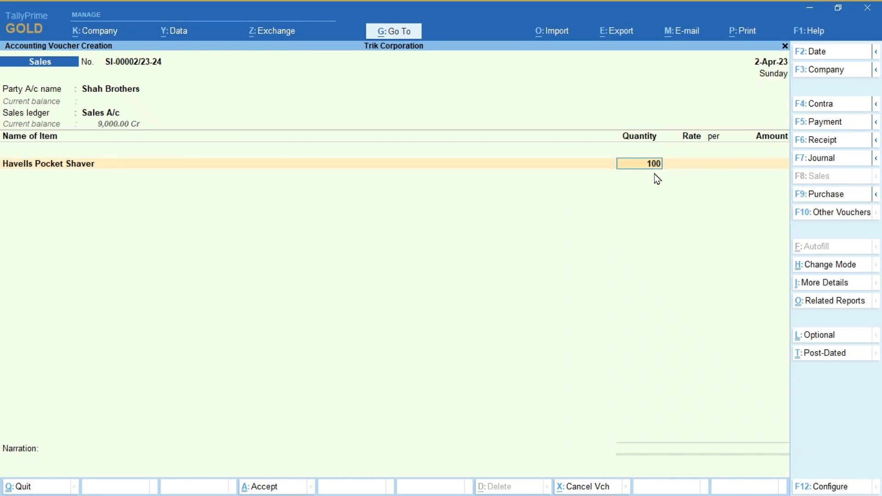
{"action": "key", "text": "Return"}
{"action": "type", "text": "1500"}
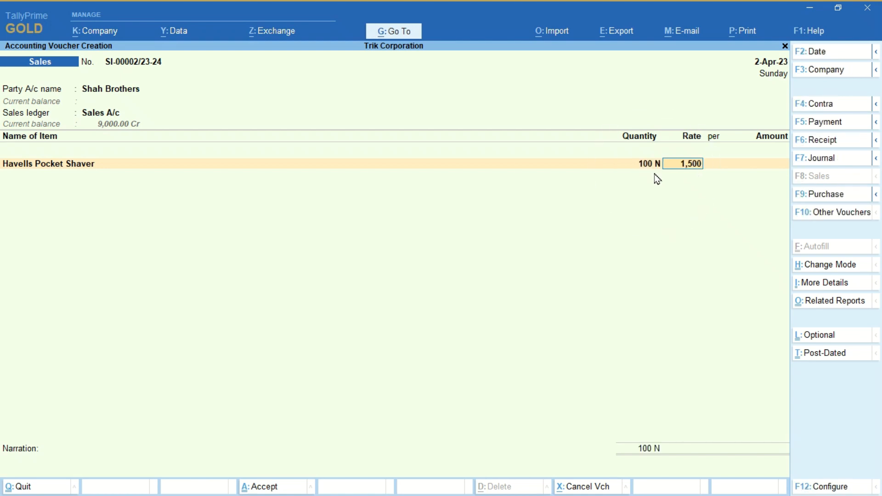
{"action": "key", "text": "Return"}
{"action": "key", "text": "Return"}
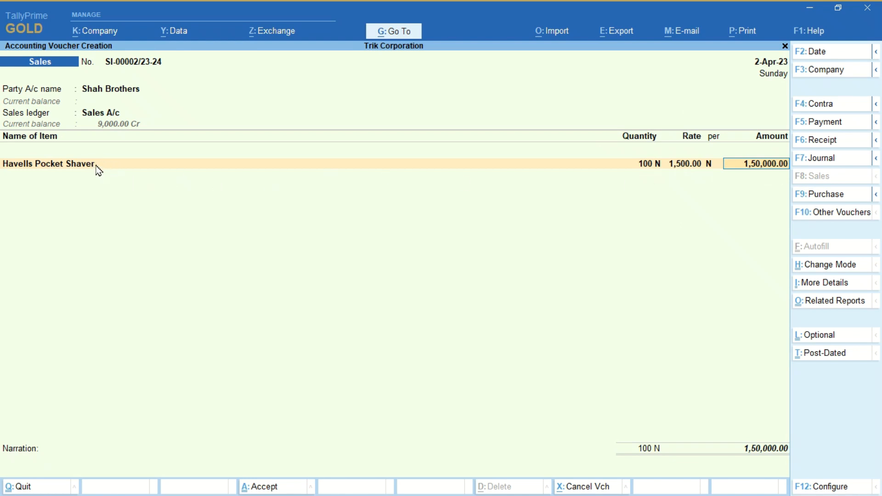
{"action": "key", "text": "Return"}
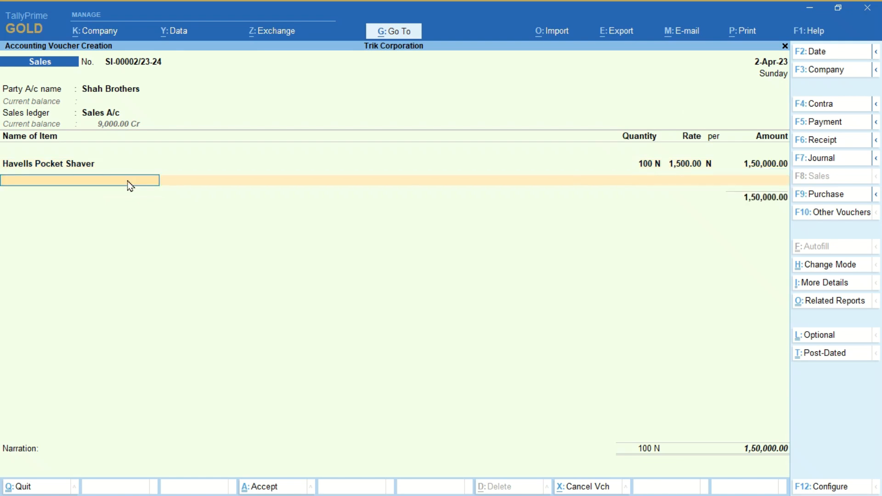
Add the stock item Ceiling Fan Havels 52" Yorker with a quantity of 10 N at a rate of 5,000.
{"action": "type", "text": "F"}
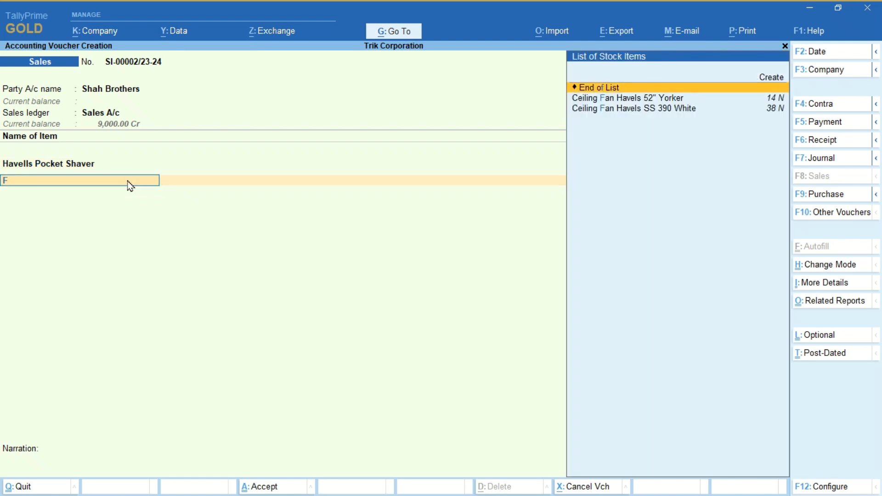
{"action": "key", "text": "Down"}
{"action": "key", "text": "Return"}
{"action": "type", "text": "10"}
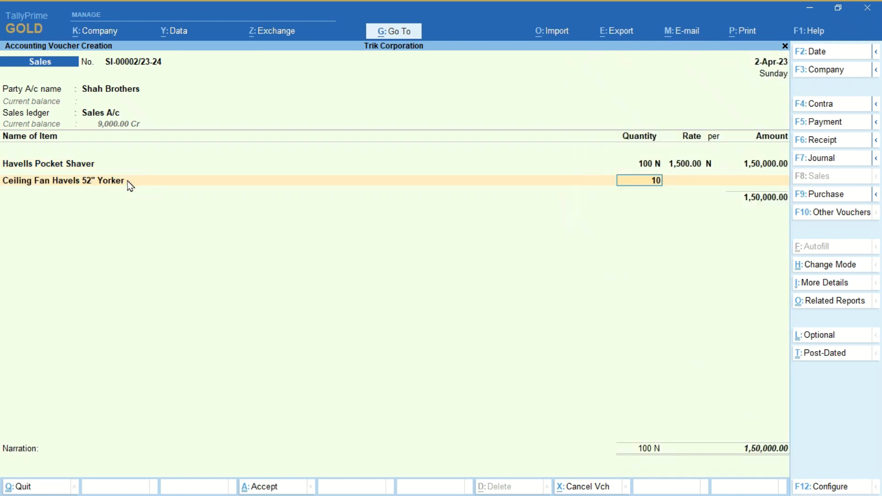
{"action": "key", "text": "Return"}
{"action": "key", "text": "Return"}
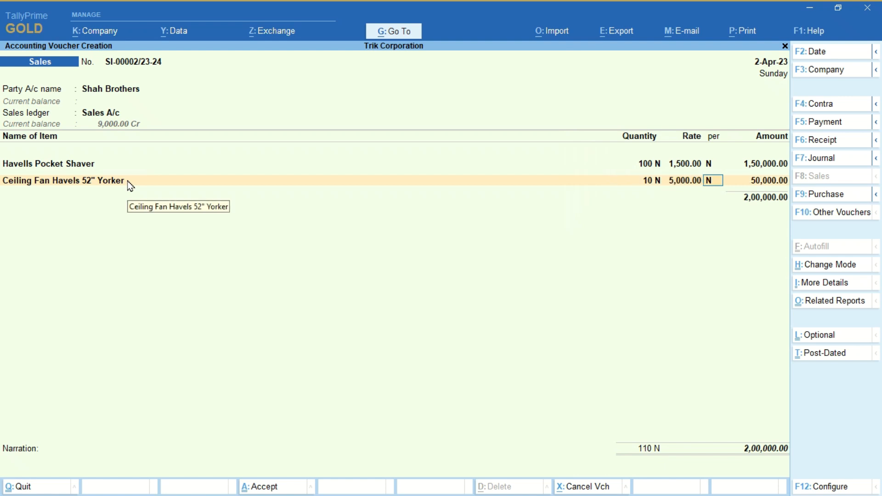
{"action": "key", "text": "Return"}
{"action": "key", "text": "Return"}
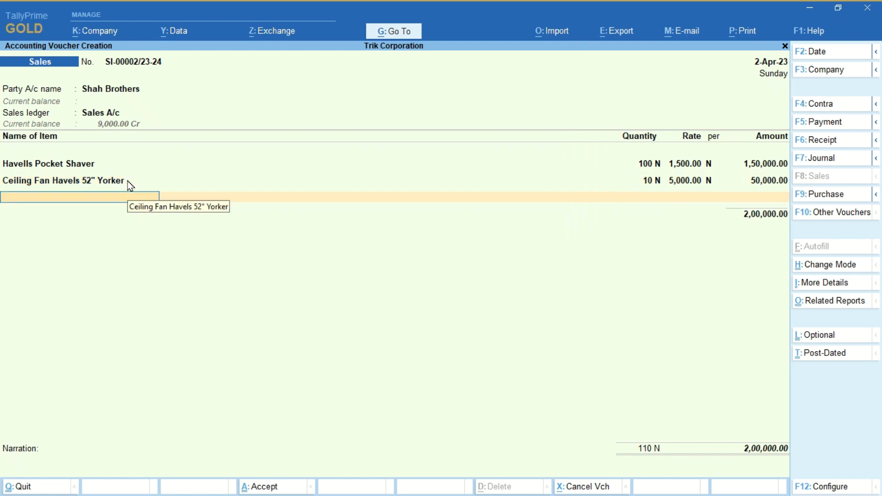
Add the stock item Bath Shower Stop Cock with a quantity of 10 N at a rate of 1,200.
{"action": "type", "text": "B"}
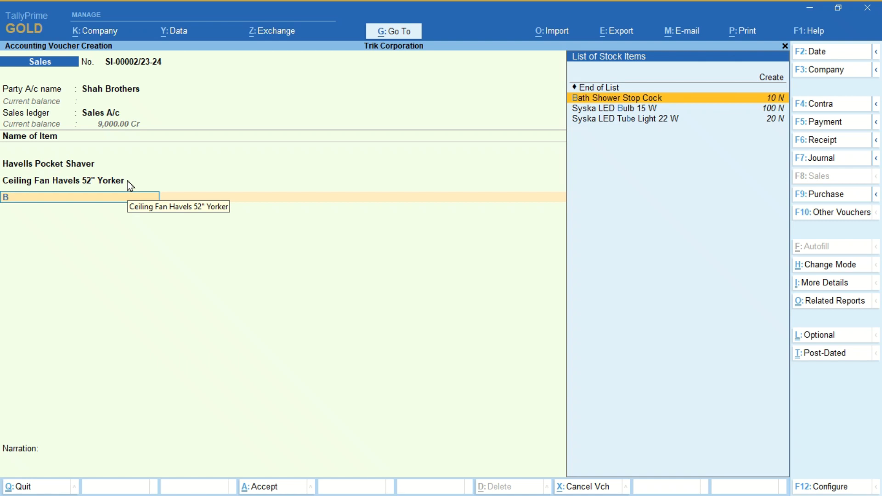
{"action": "key", "text": "Return"}
{"action": "type", "text": "10"}
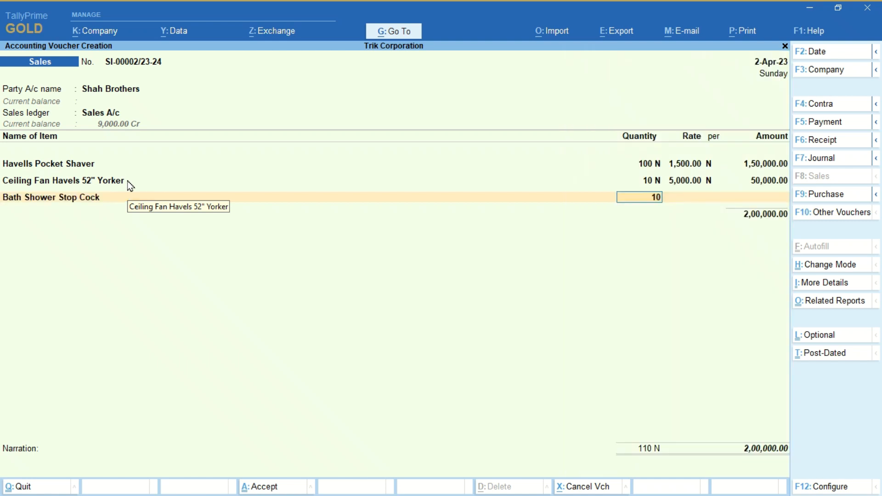
{"action": "key", "text": "Return"}
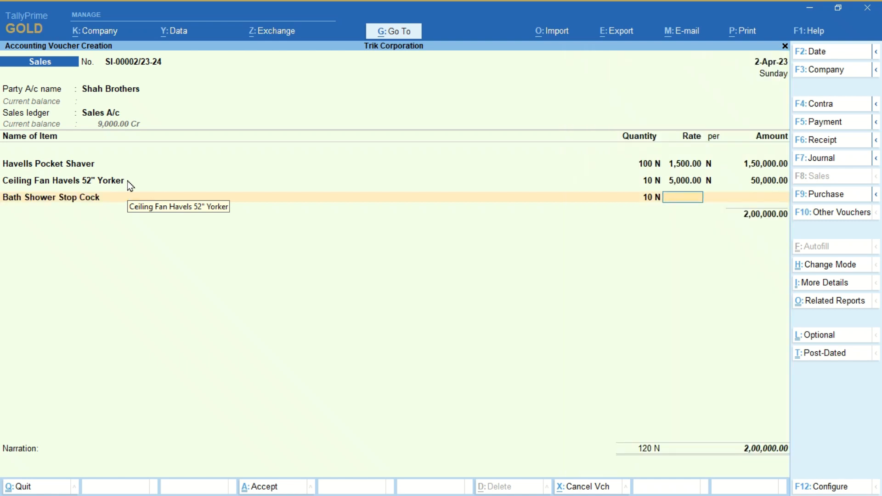
{"action": "type", "text": "1200"}
{"action": "key", "text": "Return"}
{"action": "key", "text": "Return"}
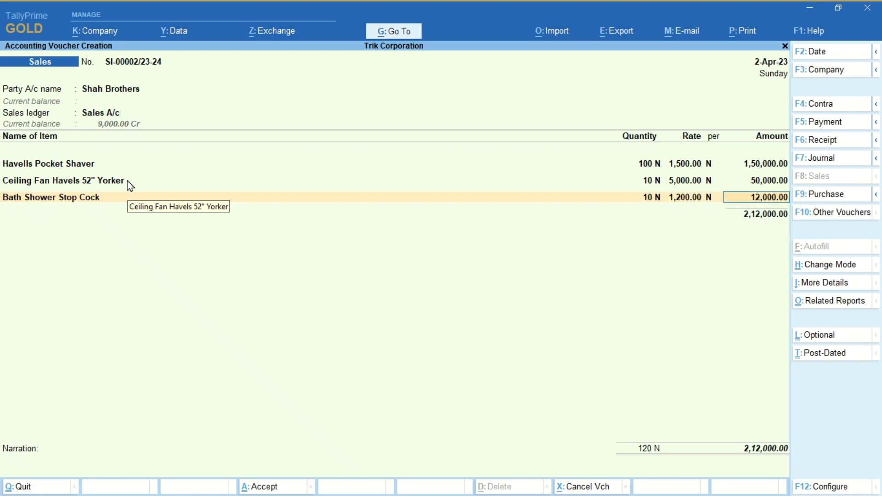
{"action": "key", "text": "Return"}
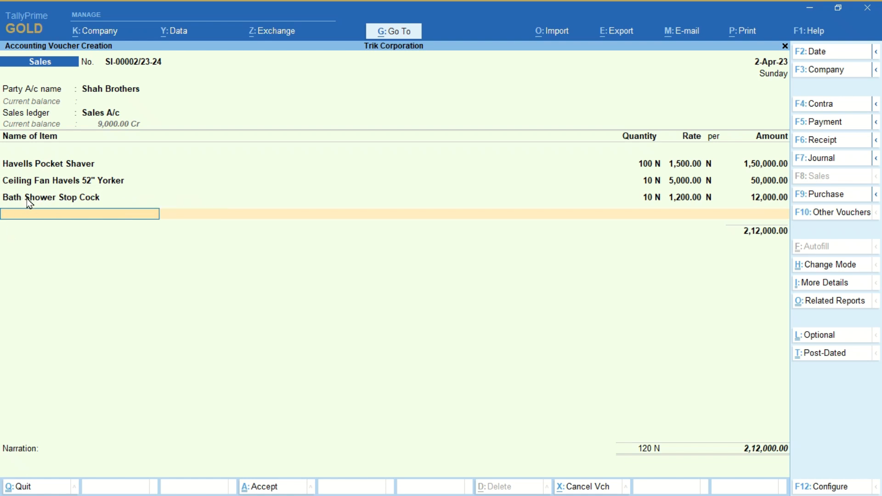
Examine the invoice's detailed GST tax analysis for each item's rate source, HSN details and IGST, and return to the voucher.
{"action": "key", "text": "ctrl"}
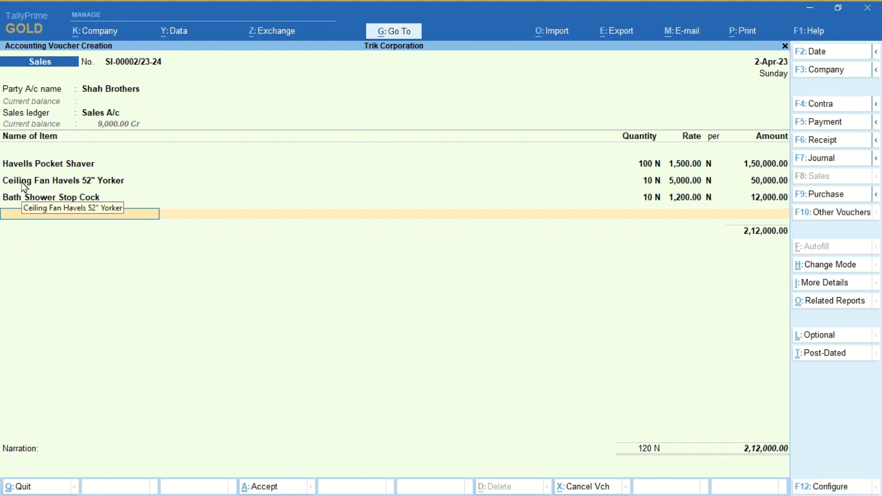
{"action": "key", "text": "ctrl"}
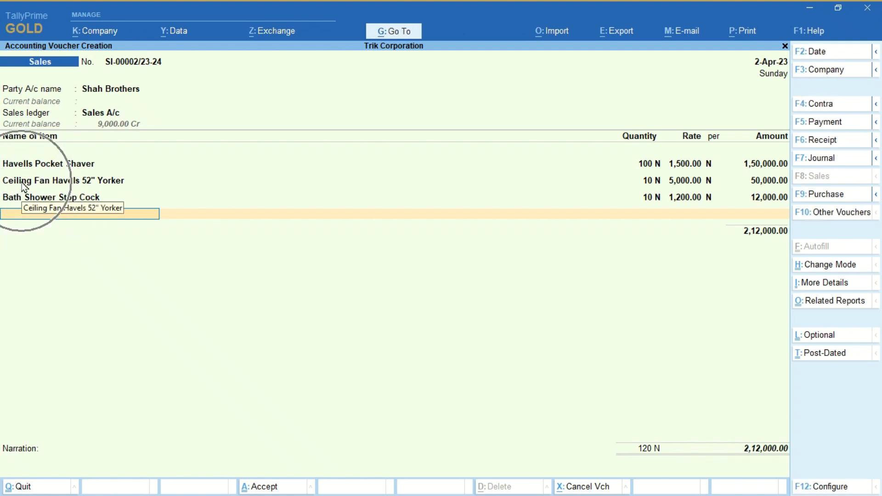
{"action": "key", "text": "ctrl"}
{"action": "key", "text": "ctrl"}
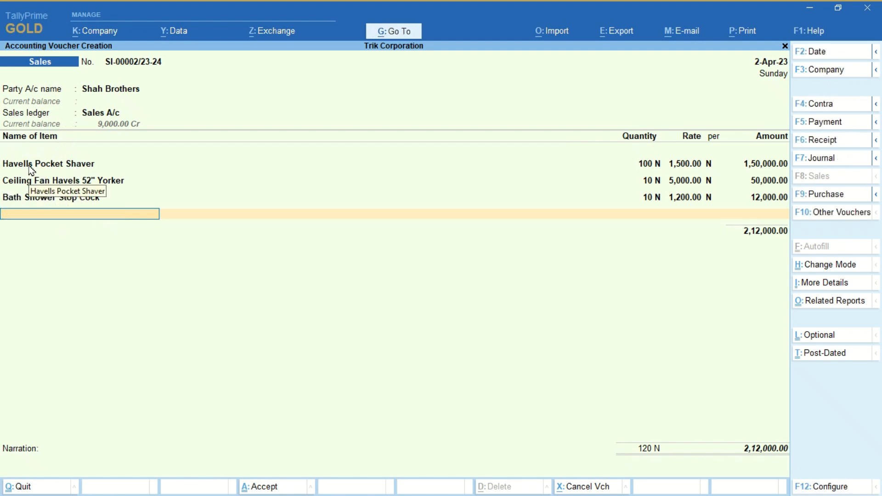
{"action": "key", "text": "ctrl+o"}
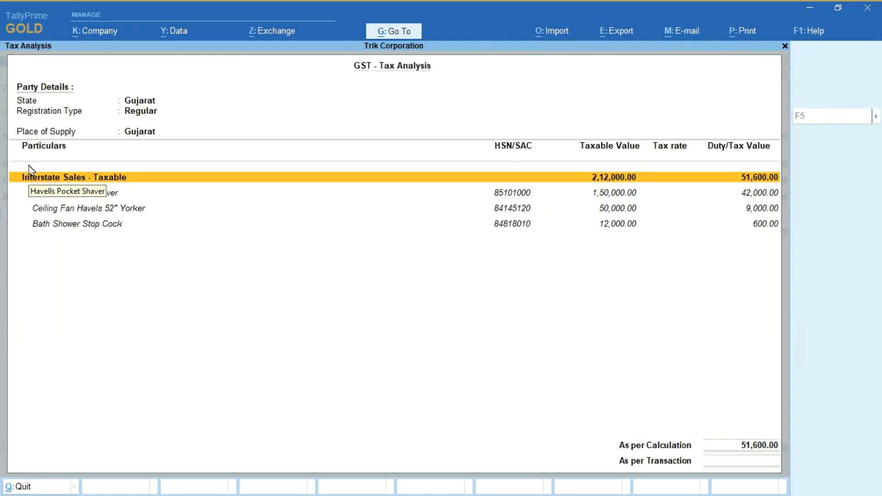
{"action": "key", "text": "F5"}
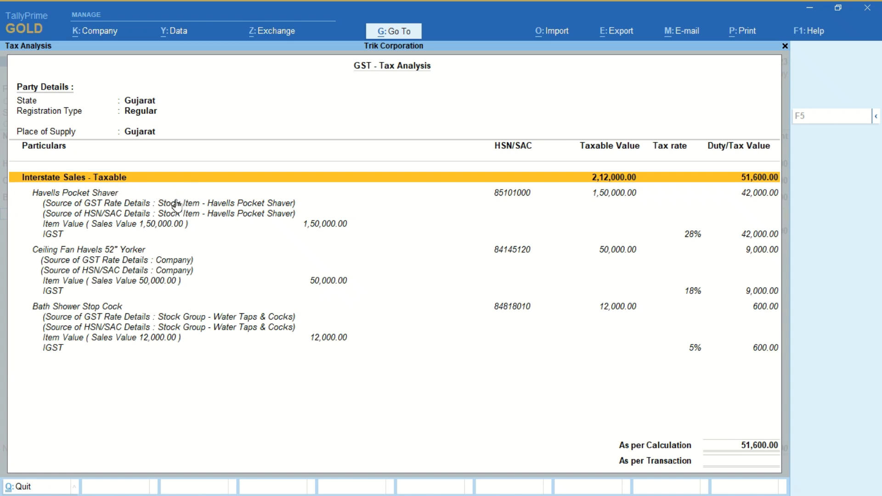
{"action": "left_click", "coordinate": [251, 204]}
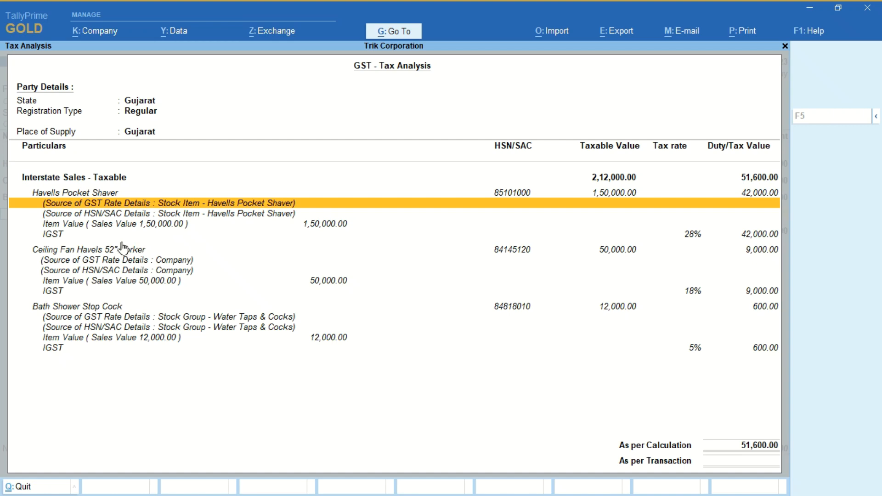
{"action": "left_click", "coordinate": [170, 261]}
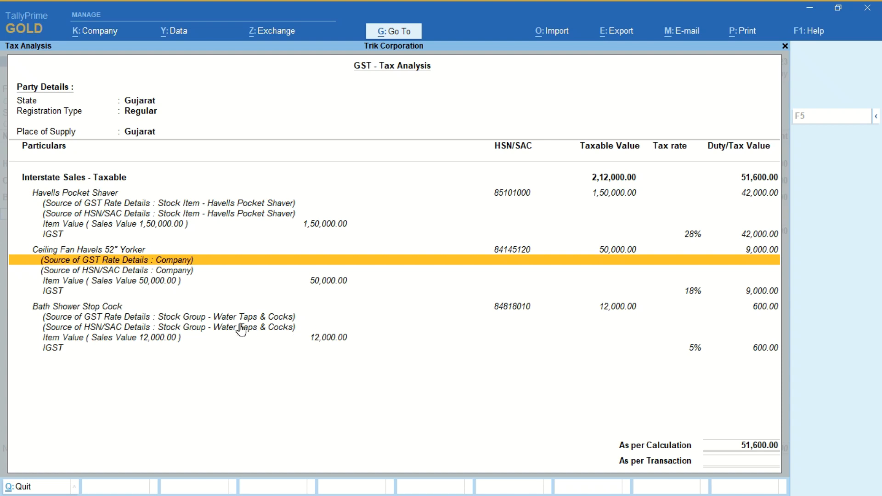
{"action": "left_click", "coordinate": [184, 318]}
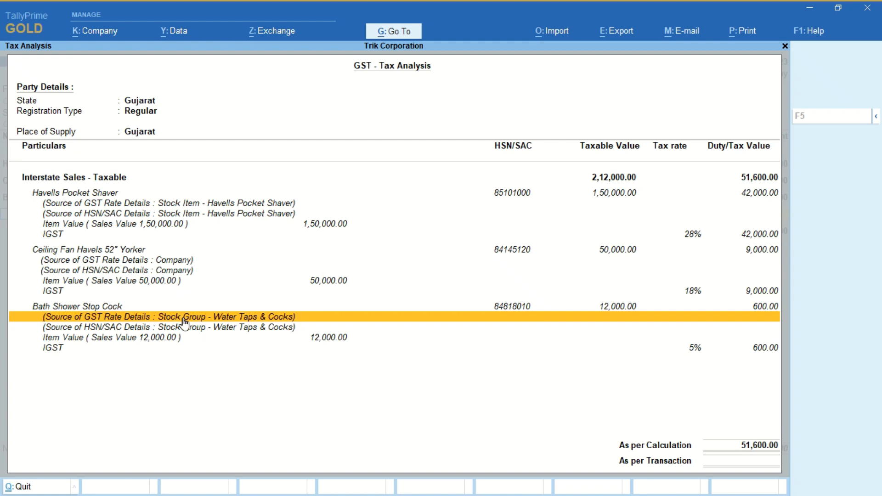
{"action": "key", "text": "Escape"}
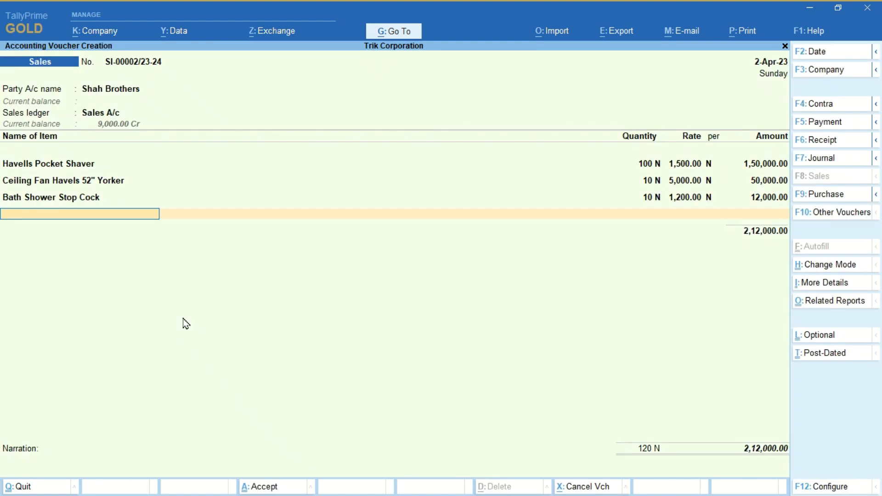
Go back to the Ceiling Fan Havels 52" Yorker line and remove it from the invoice.
{"action": "key", "text": "BackSpace"}
{"action": "key", "text": "BackSpace"}
{"action": "key", "text": "BackSpace"}
{"action": "key", "text": "BackSpace"}
{"action": "key", "text": "BackSpace"}
{"action": "key", "text": "BackSpace"}
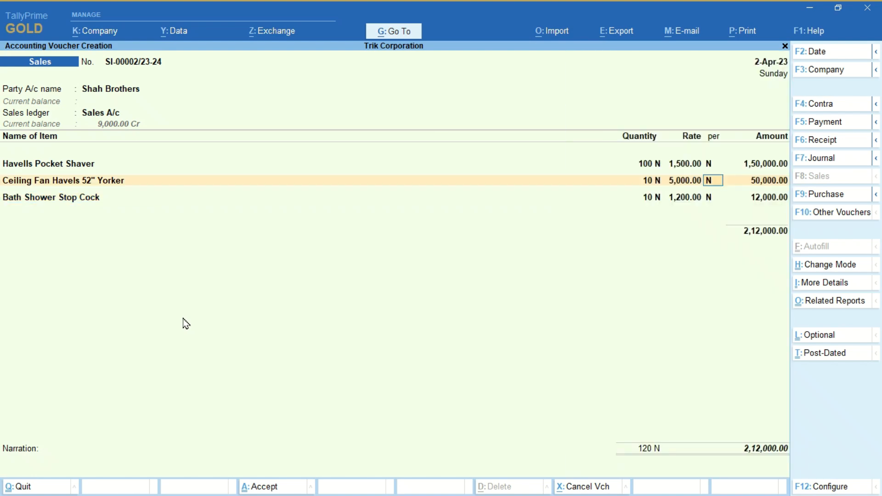
{"action": "key", "text": "BackSpace"}
{"action": "key", "text": "BackSpace"}
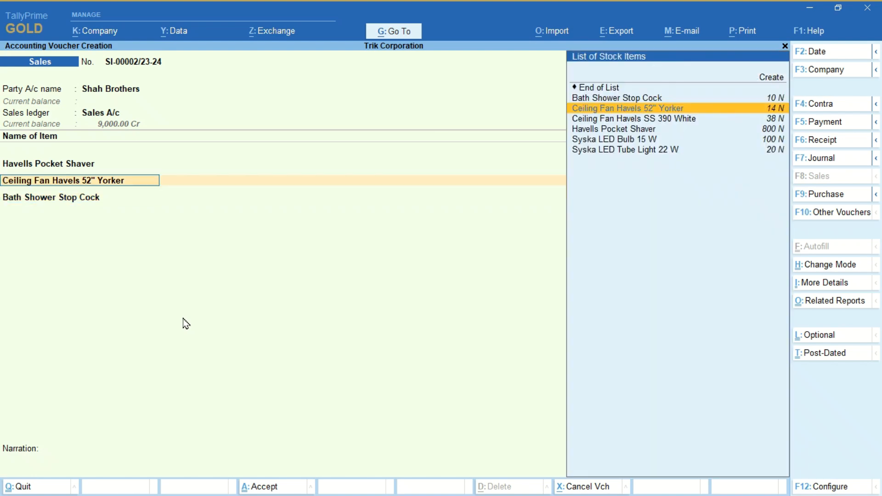
{"action": "key", "text": "Up"}
{"action": "key", "text": "Up"}
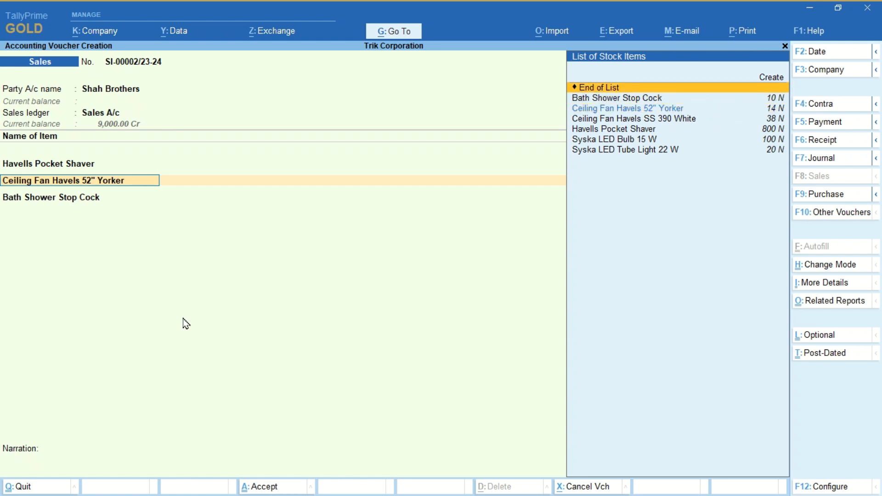
{"action": "key", "text": "Down"}
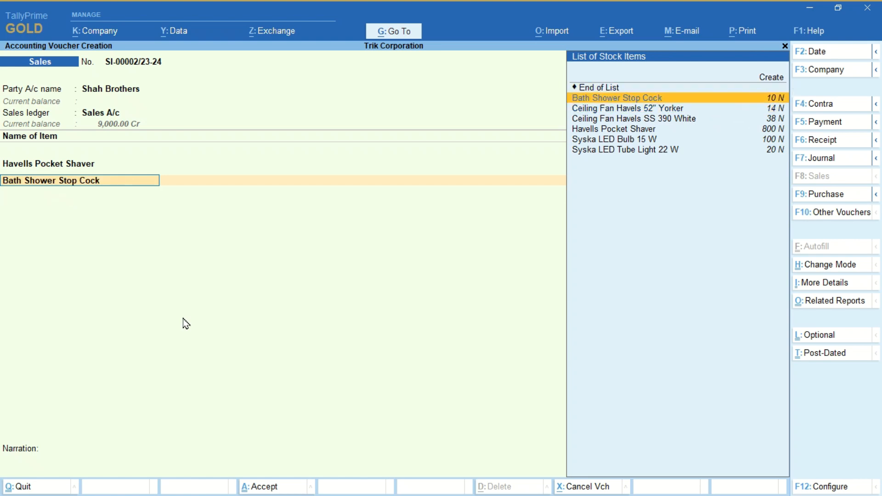
Remove the Bath Shower Stop Cock line, keeping only the Havells Pocket Shaver item.
{"action": "key", "text": "Up"}
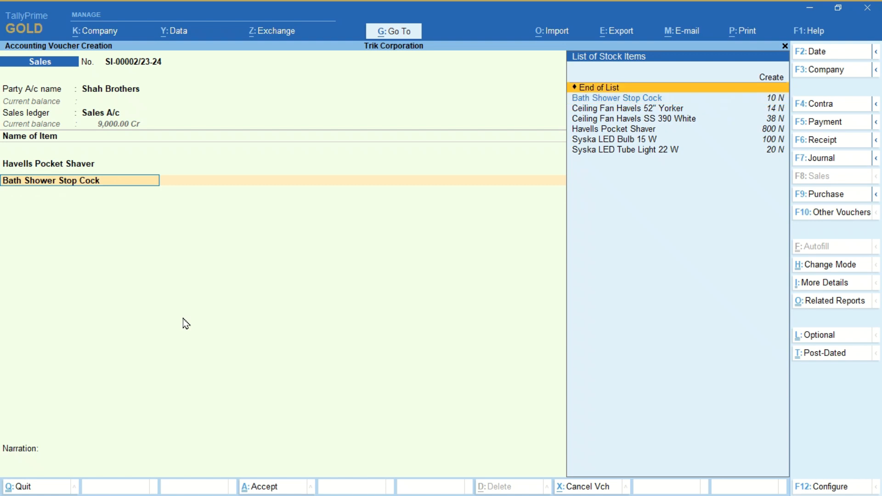
{"action": "key", "text": "BackSpace"}
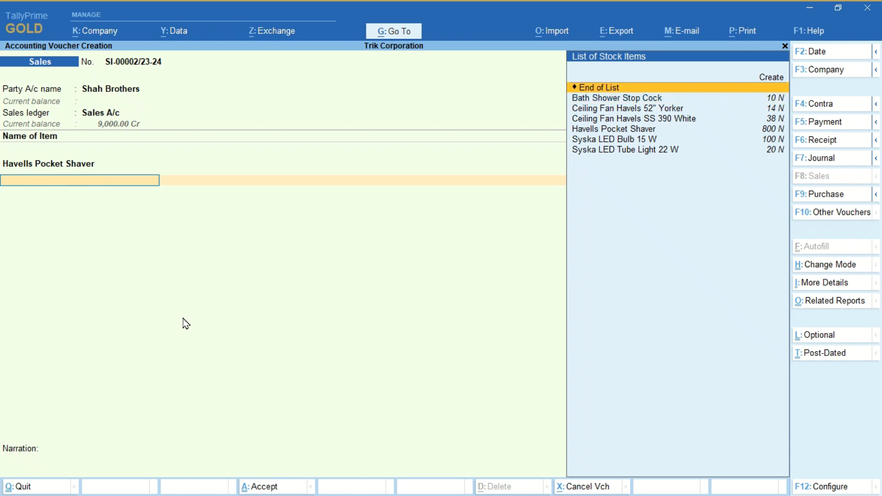
{"action": "key", "text": "Return"}
{"action": "left_click", "coordinate": [123, 185]}
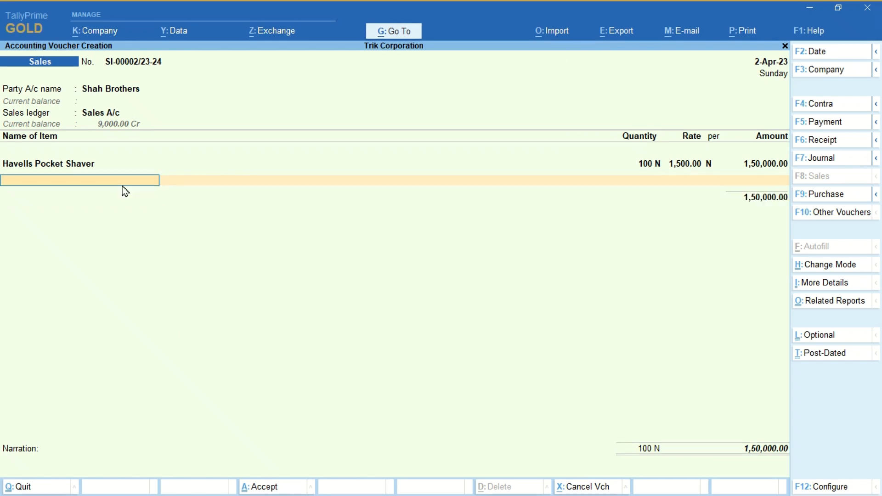
Finish the item list and add the IGST ledger with its calculated tax amount to the invoice.
{"action": "key", "text": "Return"}
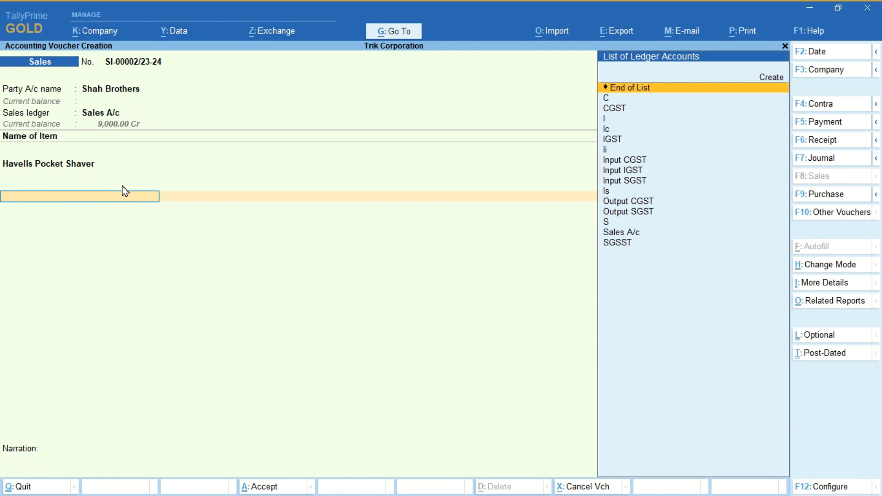
{"action": "type", "text": "I"}
{"action": "key", "text": "Return"}
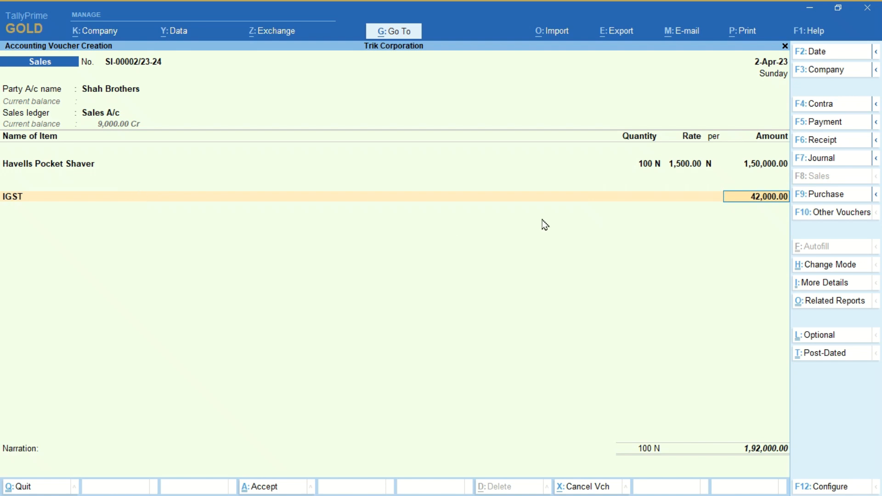
{"action": "key", "text": "Return"}
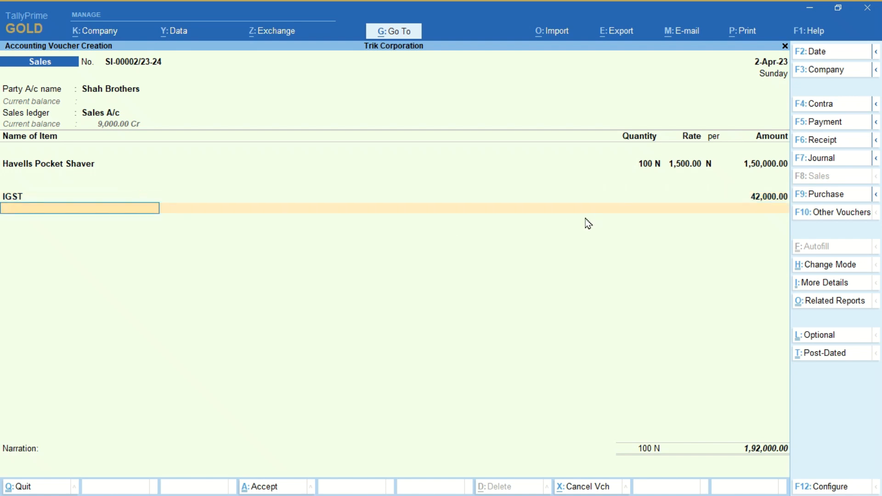
Finish the ledger entries and accept the bill-wise details for Shah Brothers as a New Ref for the full invoice amount.
{"action": "key", "text": "Return"}
{"action": "key", "text": "Return"}
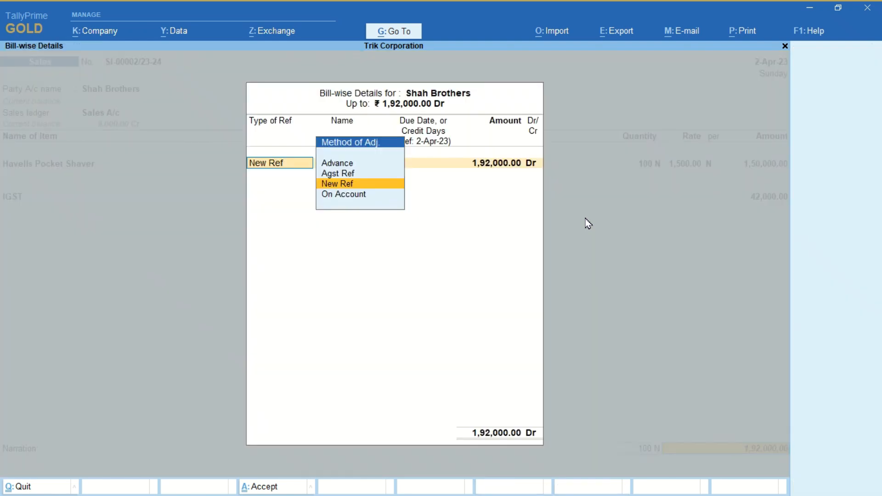
{"action": "key", "text": "Return"}
{"action": "key", "text": "Return"}
{"action": "key", "text": "Return"}
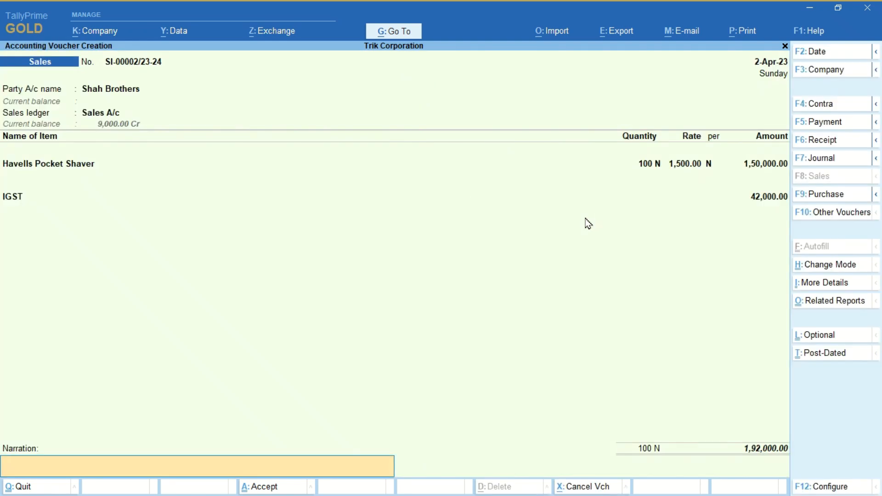
Leave the narration blank and save the Shah Brothers sales invoice.
{"action": "key", "text": "Return"}
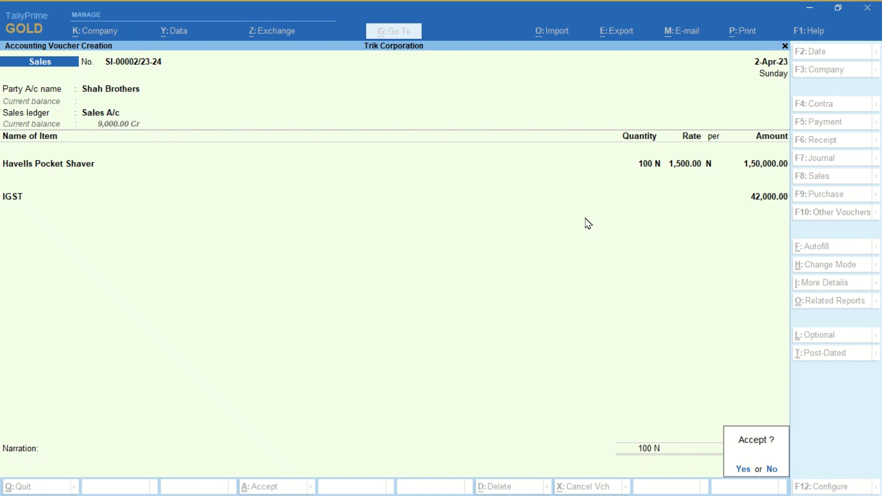
{"action": "key", "text": "Return"}
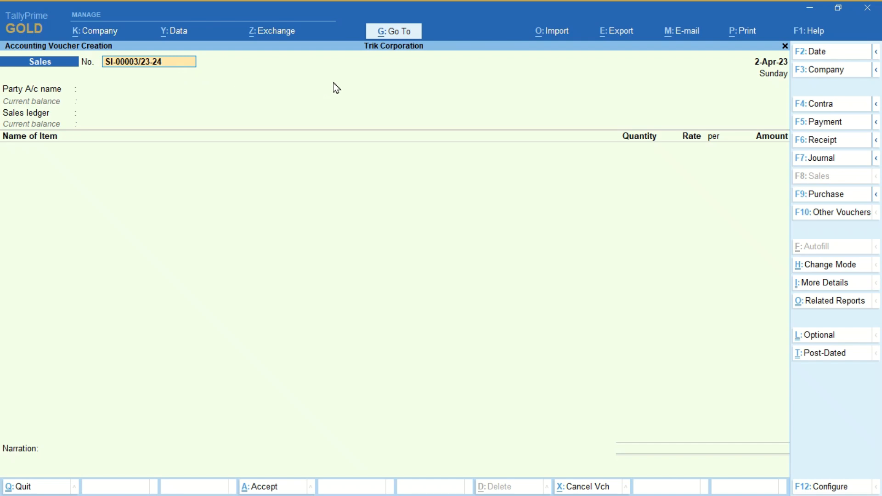
Open the GSTR-1 report and drill down into the B2B Invoices - 4A, 4B, 4C, 6B, 6C summary.
{"action": "left_click", "coordinate": [391, 35]}
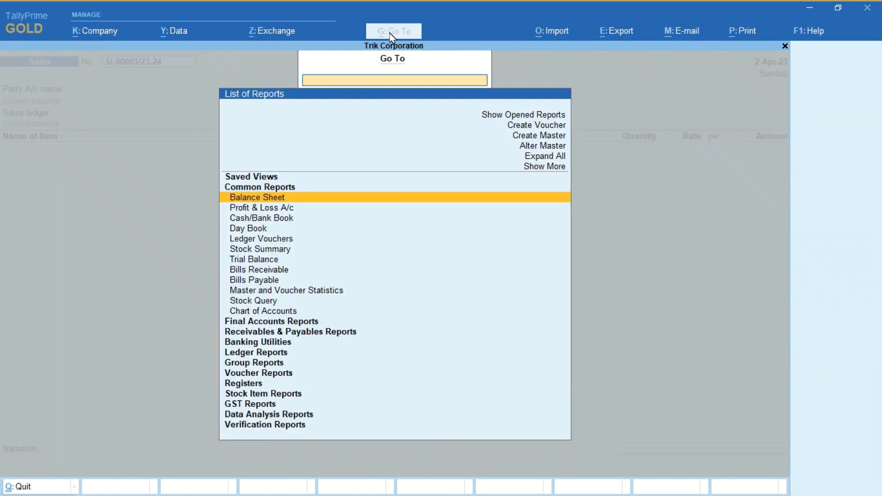
{"action": "type", "text": "Gstr1"}
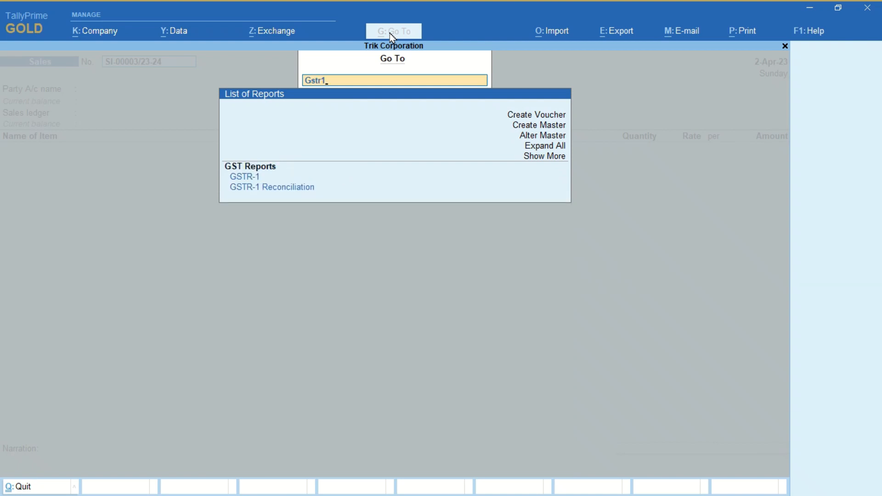
{"action": "key", "text": "Return"}
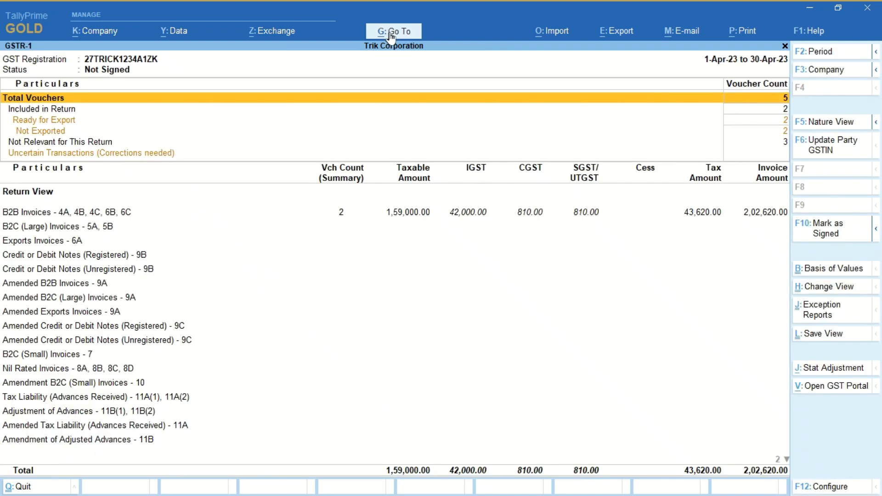
{"action": "key", "text": "Down"}
{"action": "key", "text": "Down"}
{"action": "key", "text": "Down"}
{"action": "key", "text": "Down"}
{"action": "key", "text": "Down"}
{"action": "key", "text": "Down"}
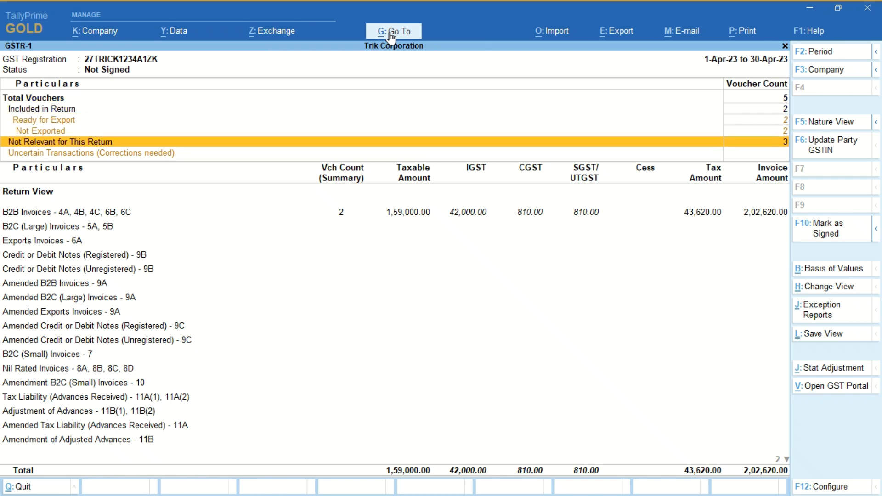
{"action": "key", "text": "Up"}
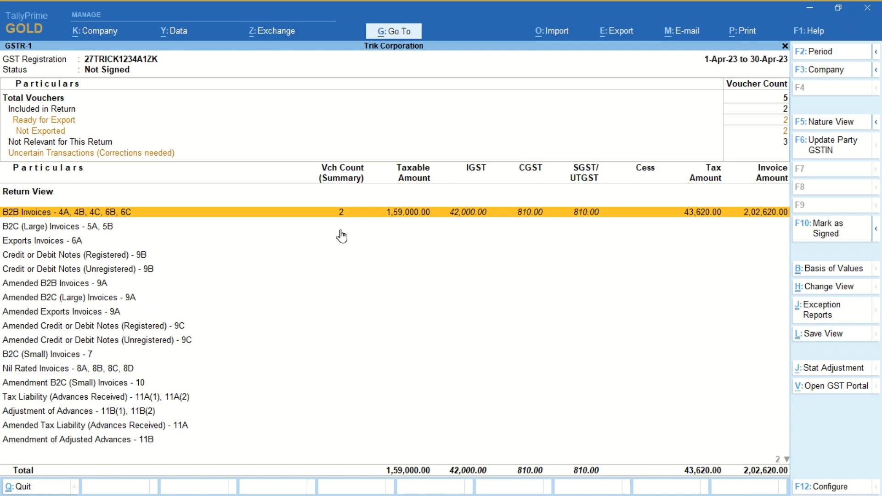
{"action": "key", "text": "Return"}
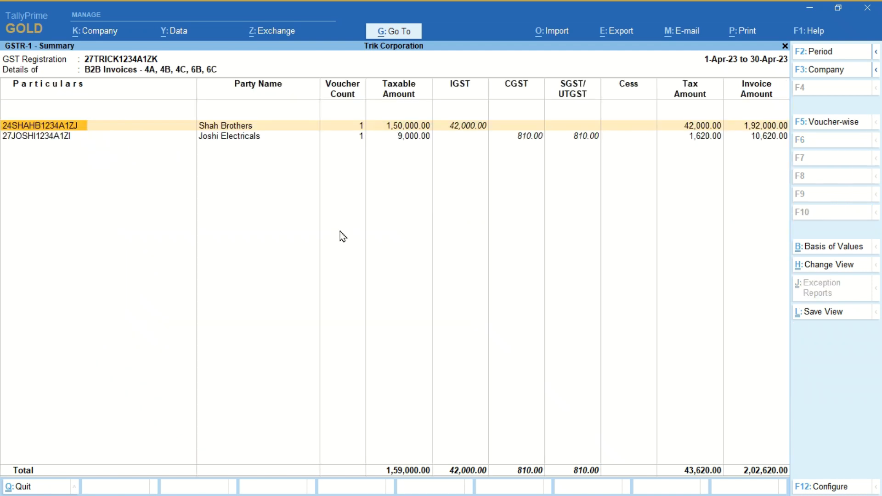
Compare the tax on the Shah Brothers and Joshi Electricals rows, view the Shah Brothers voucher register, and return to sales voucher entry.
{"action": "key", "text": "Down"}
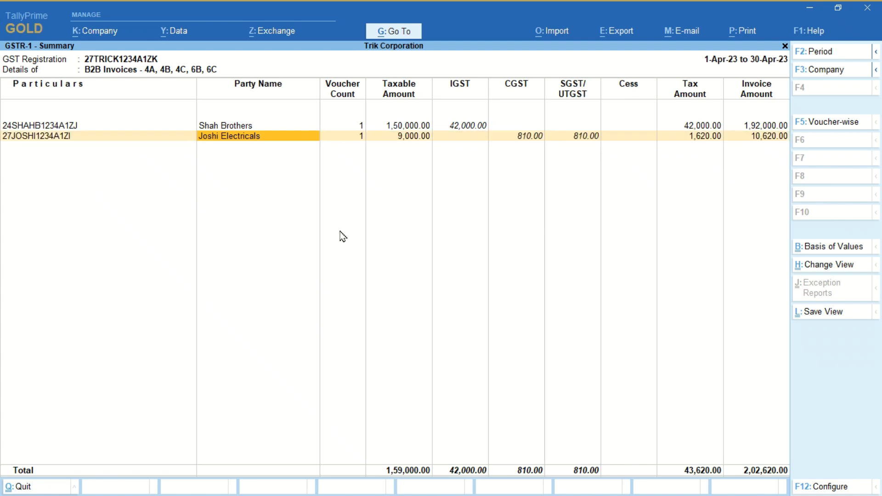
{"action": "key", "text": "Up"}
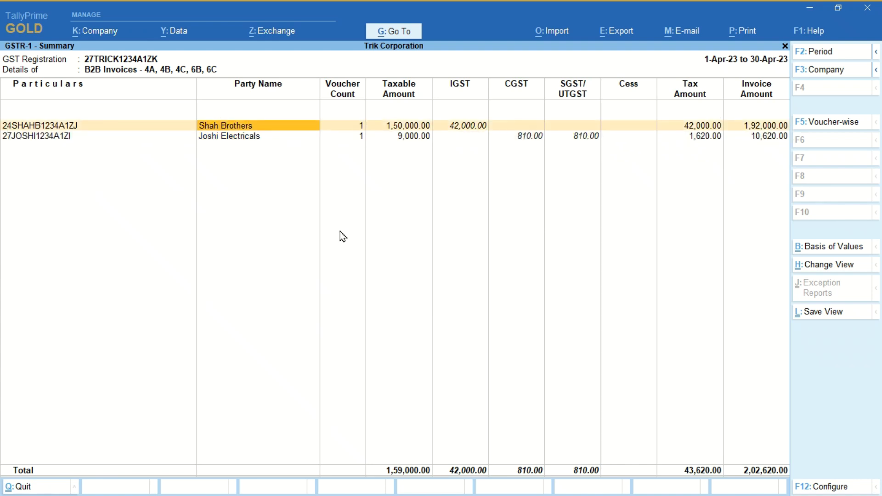
{"action": "key", "text": "Down"}
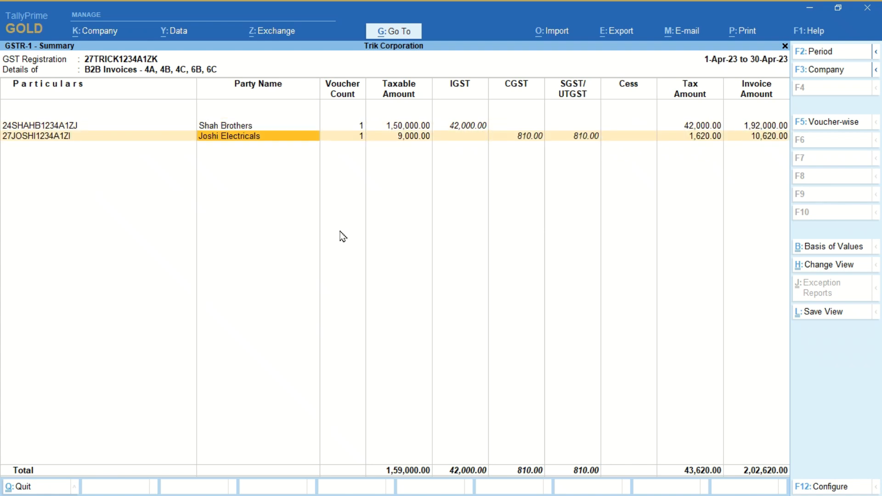
{"action": "key", "text": "Up"}
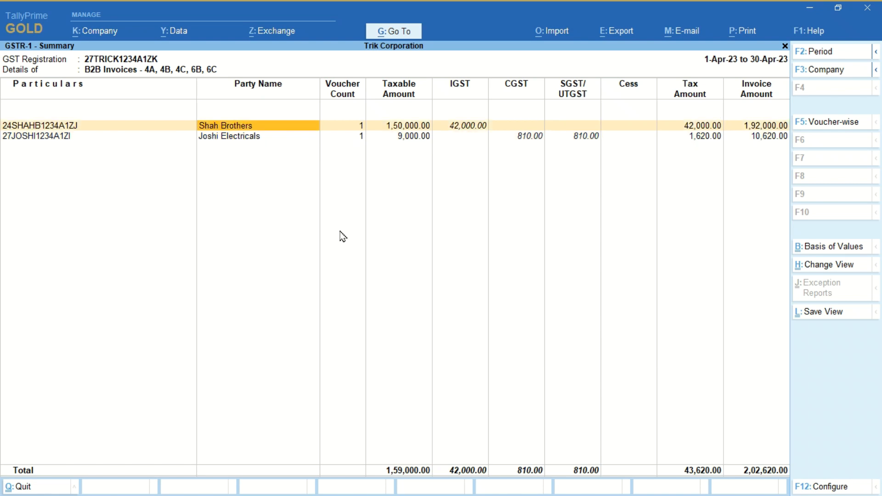
{"action": "key", "text": "Return"}
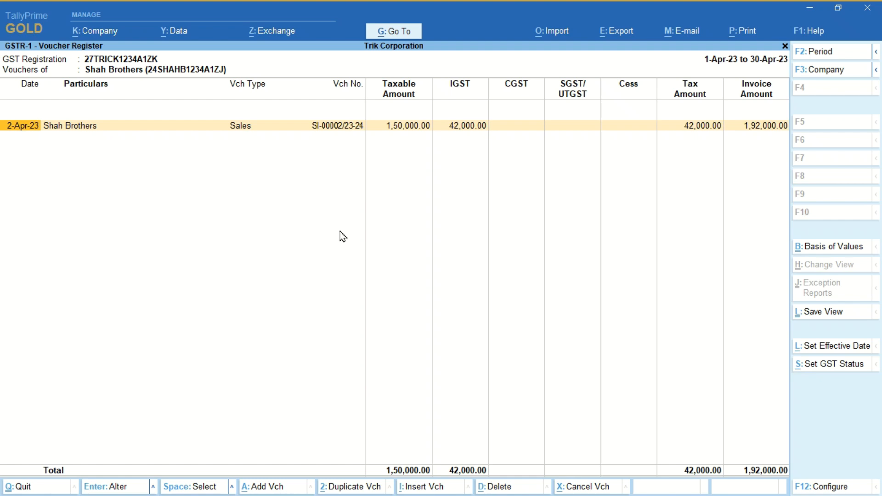
{"action": "key", "text": "Escape"}
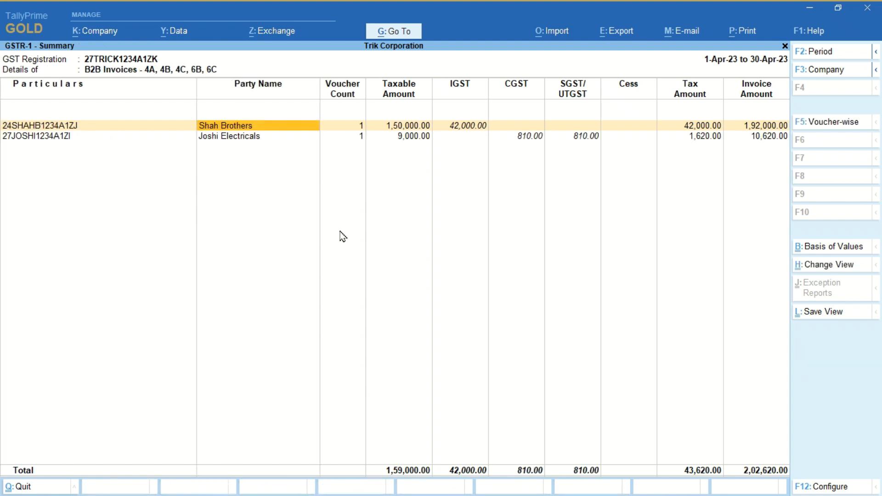
{"action": "key", "text": "Escape"}
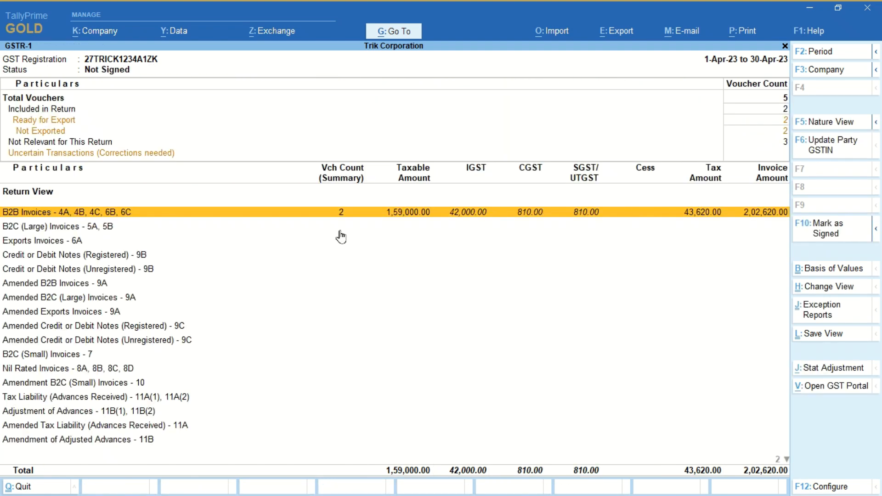
{"action": "key", "text": "Escape"}
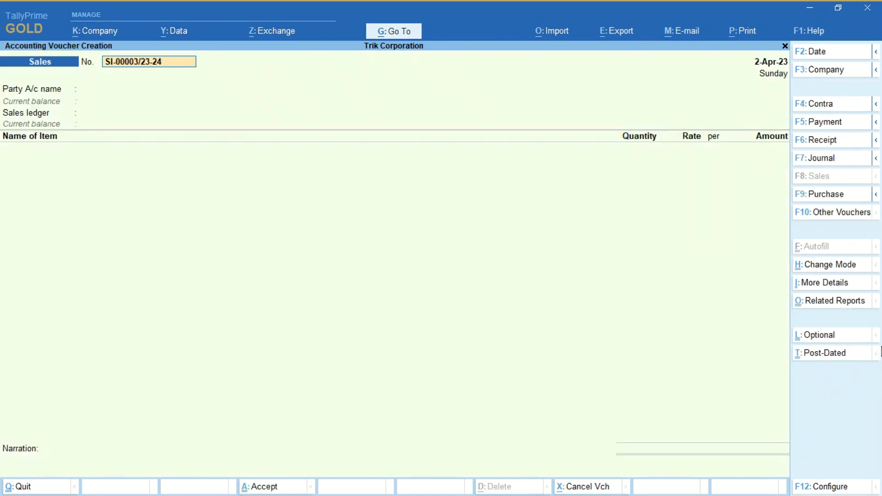
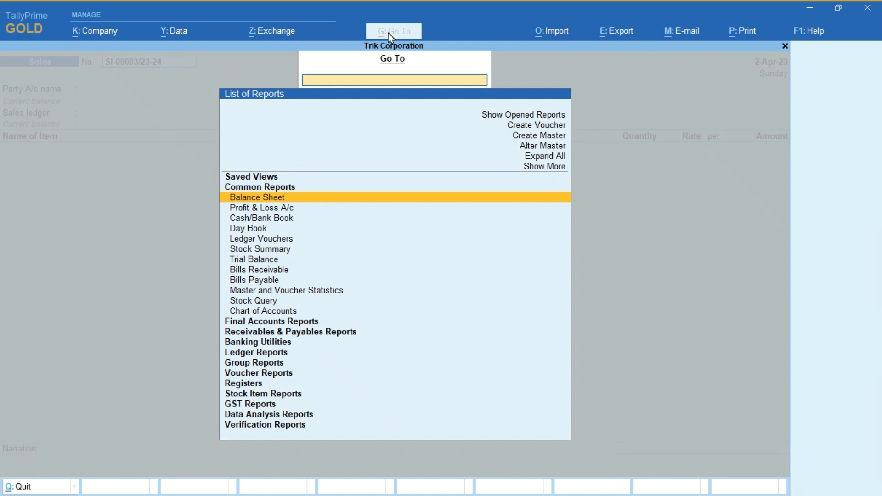
Start creating a new ledger master from the sales voucher screen.
{"action": "key", "text": "Up"}
{"action": "key", "text": "Up"}
{"action": "key", "text": "Up"}
{"action": "key", "text": "Up"}
{"action": "key", "text": "Up"}
{"action": "key", "text": "Up"}
{"action": "key", "text": "Up"}
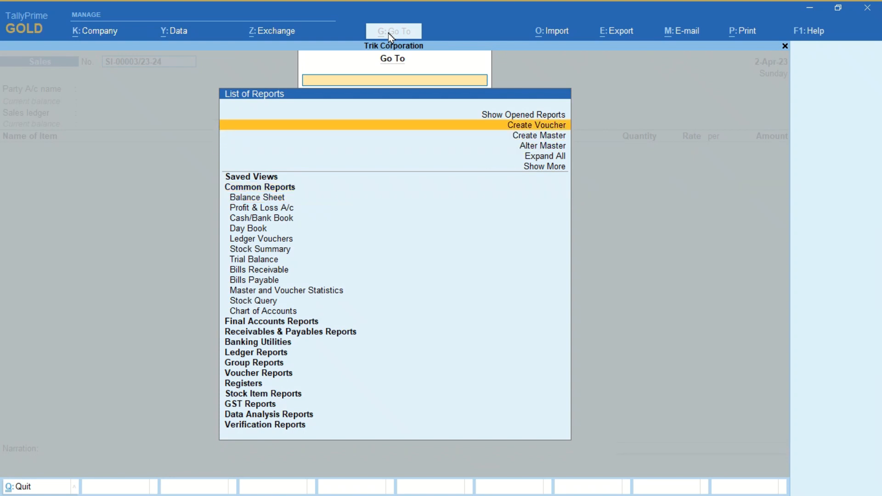
{"action": "key", "text": "Down"}
{"action": "key", "text": "Return"}
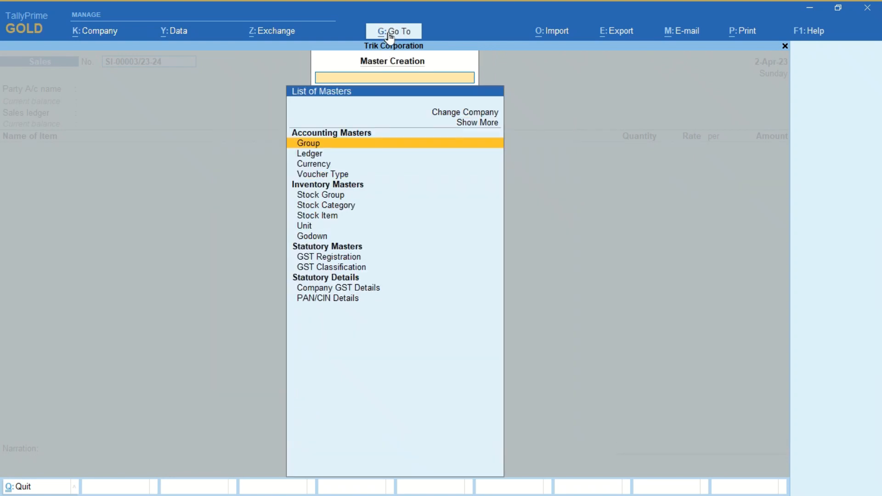
{"action": "type", "text": "led"}
{"action": "key", "text": "Return"}
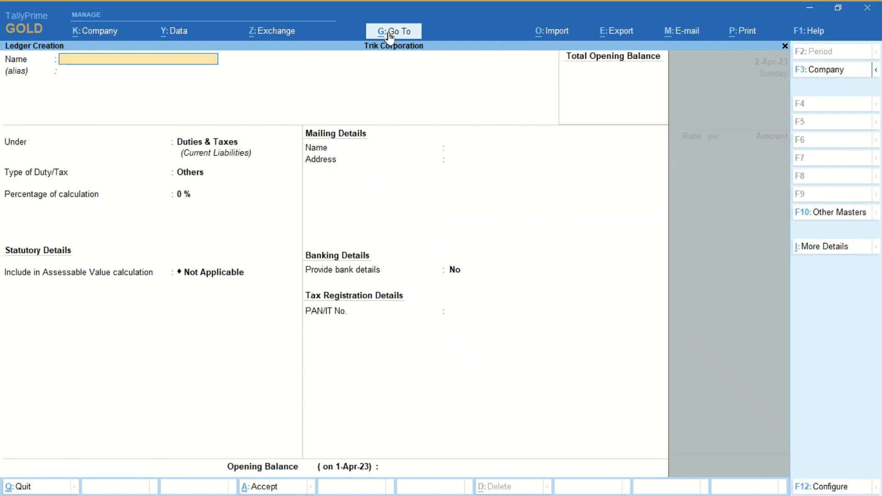
Name the ledger Jalandhar Trading Corporation under Sundry Debtors, keeping the default bill-by-bill settings and mailing name, with the address blank.
{"action": "key", "text": "ctrl+alt+v"}
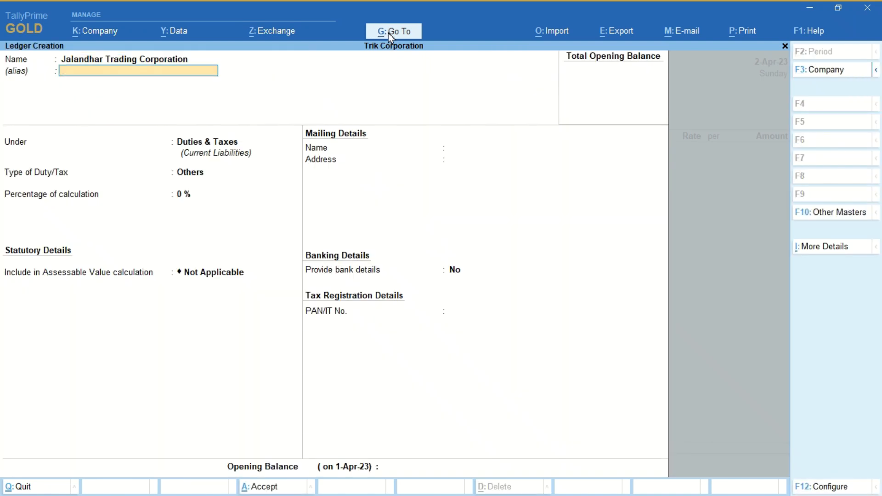
{"action": "key", "text": "Return"}
{"action": "type", "text": "Deb"}
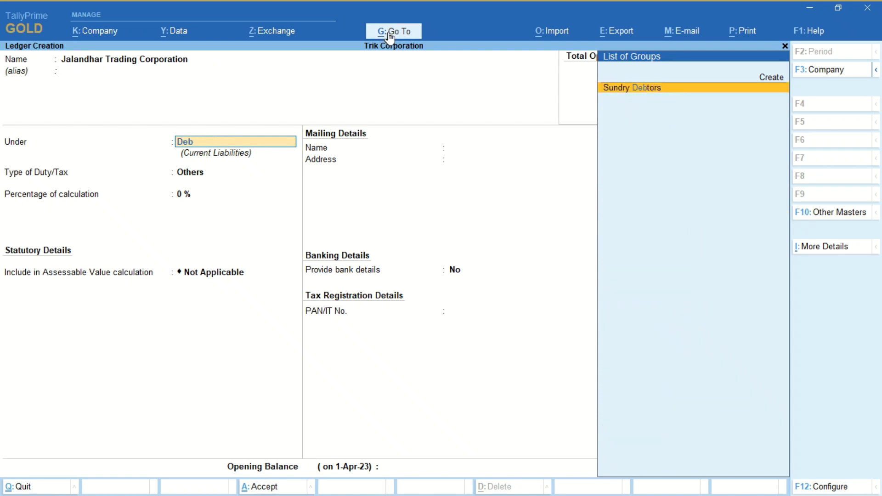
{"action": "key", "text": "Return"}
{"action": "key", "text": "Return"}
{"action": "key", "text": "Return"}
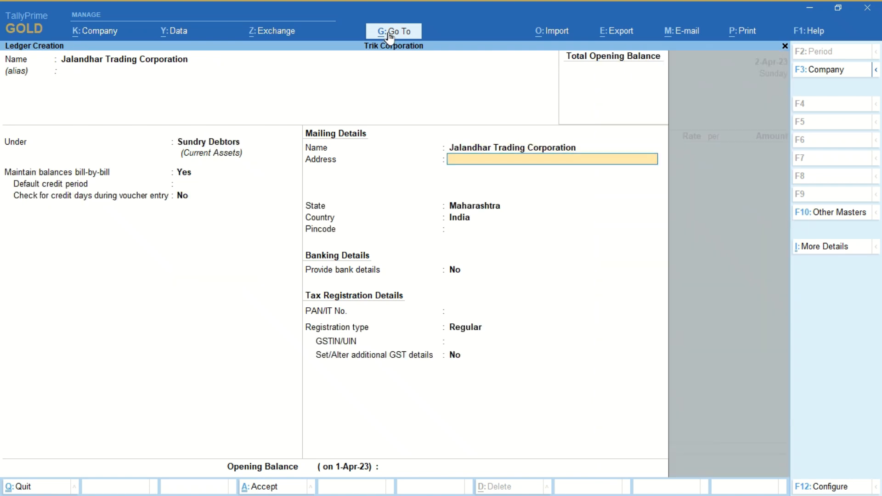
{"action": "key", "text": "Return"}
{"action": "type", "text": "Pu"}
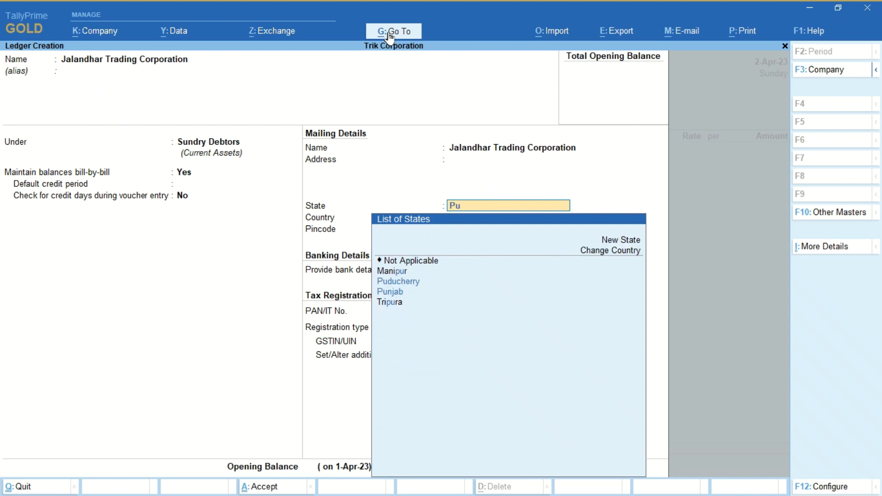
{"action": "key", "text": "alt+c"}
{"action": "key", "text": "Return"}
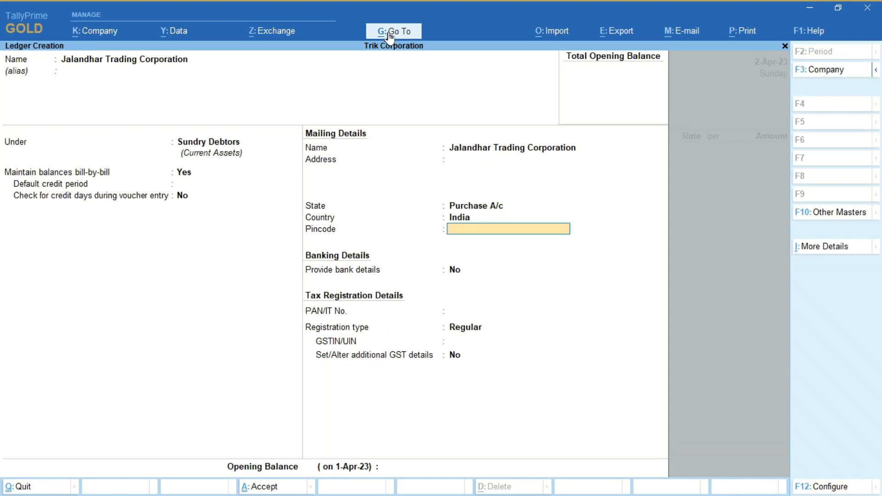
{"action": "key", "text": "BackSpace"}
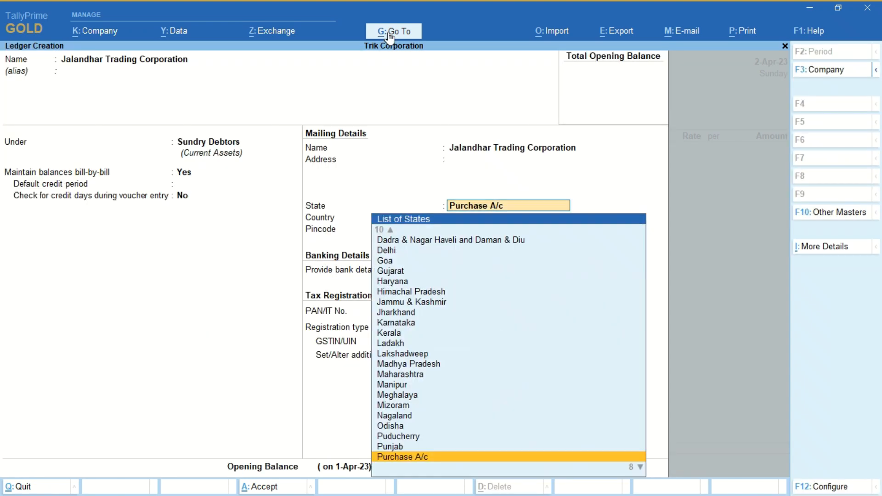
Set the ledger's state to Punjab and its GST registration type to Unregistered/Consumer.
{"action": "type", "text": "Pun"}
{"action": "key", "text": "Return"}
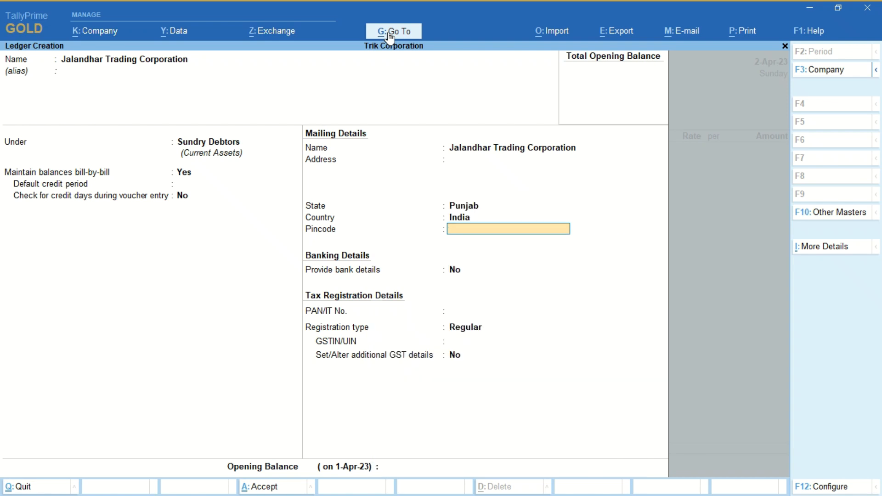
{"action": "key", "text": "Return"}
{"action": "key", "text": "Return"}
{"action": "key", "text": "Return"}
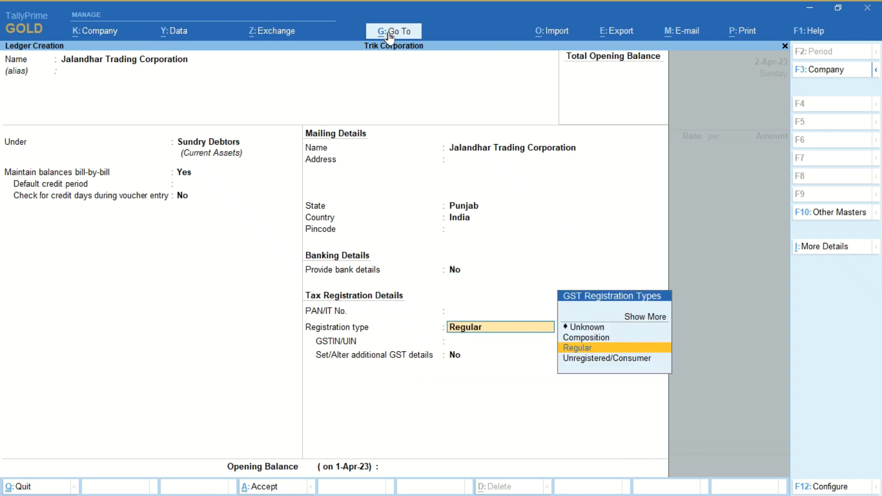
{"action": "key", "text": "Down"}
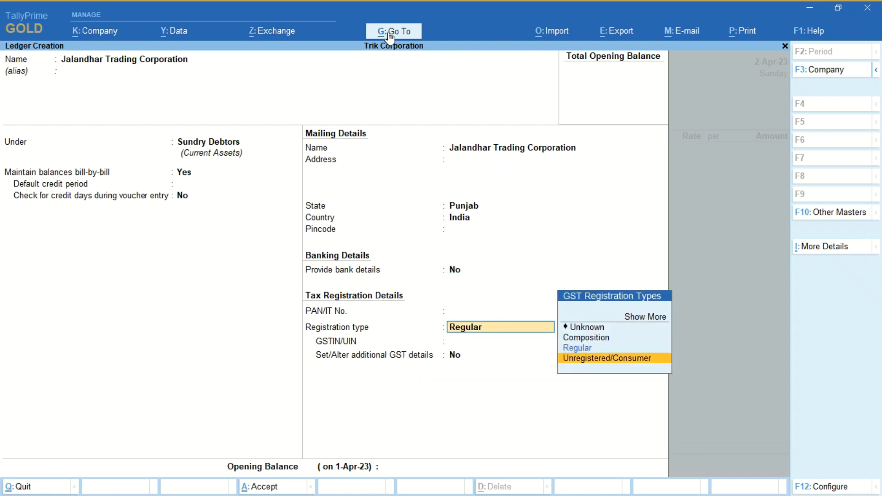
{"action": "key", "text": "Return"}
Save the Jalandhar Trading Corporation ledger without a GSTIN or opening balance, and return to the sales voucher.
{"action": "key", "text": "Return"}
{"action": "key", "text": "Return"}
{"action": "key", "text": "Return"}
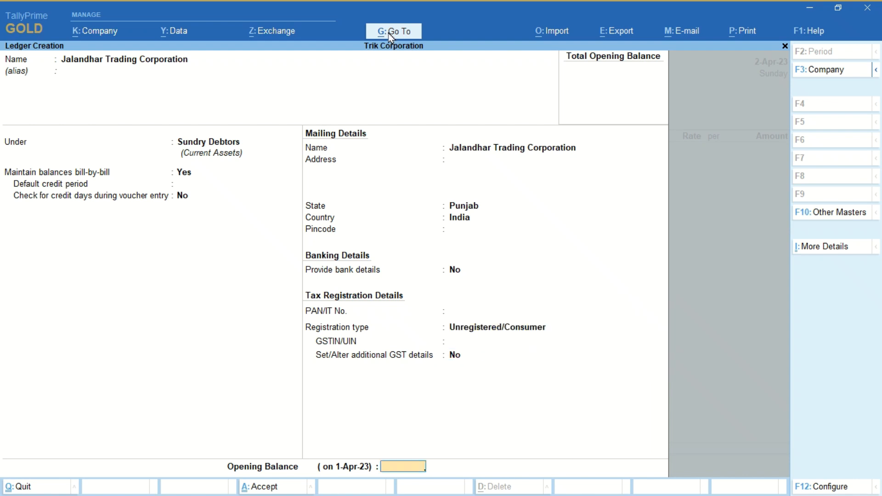
{"action": "key", "text": "Return"}
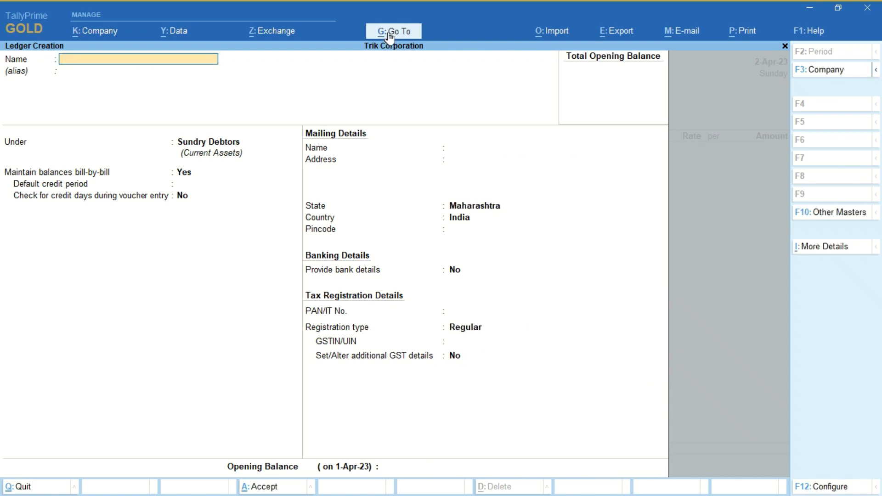
{"action": "key", "text": "Escape"}
{"action": "key", "text": "Return"}
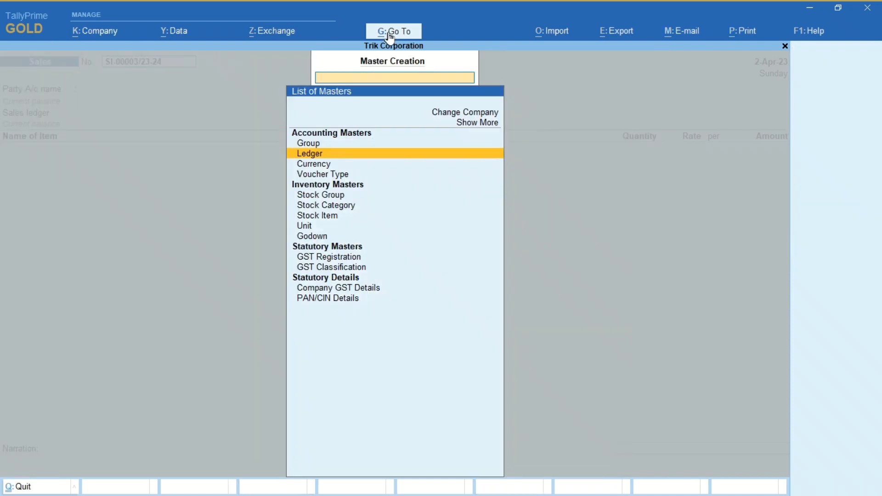
{"action": "key", "text": "Escape"}
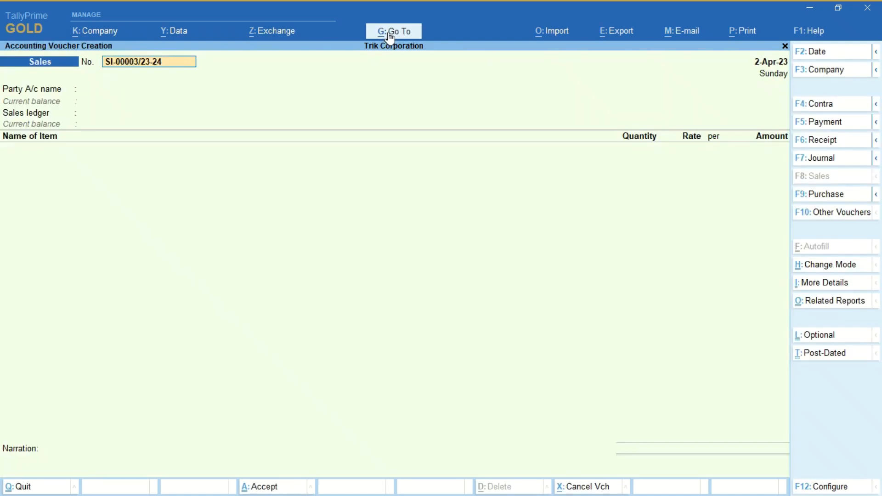
Keep the proposed voucher number and choose Jalandhar Trading Corporation as the party for the new sales invoice.
{"action": "key", "text": "Return"}
{"action": "key", "text": "Down"}
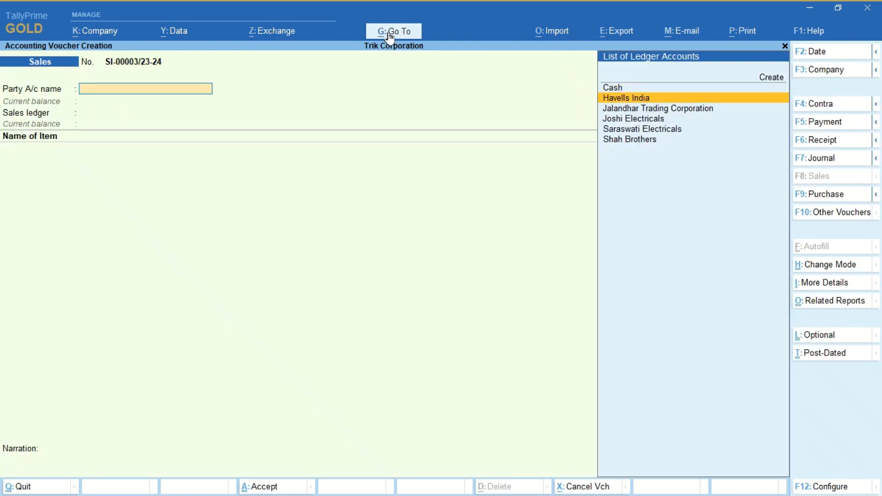
{"action": "key", "text": "Down"}
{"action": "key", "text": "Return"}
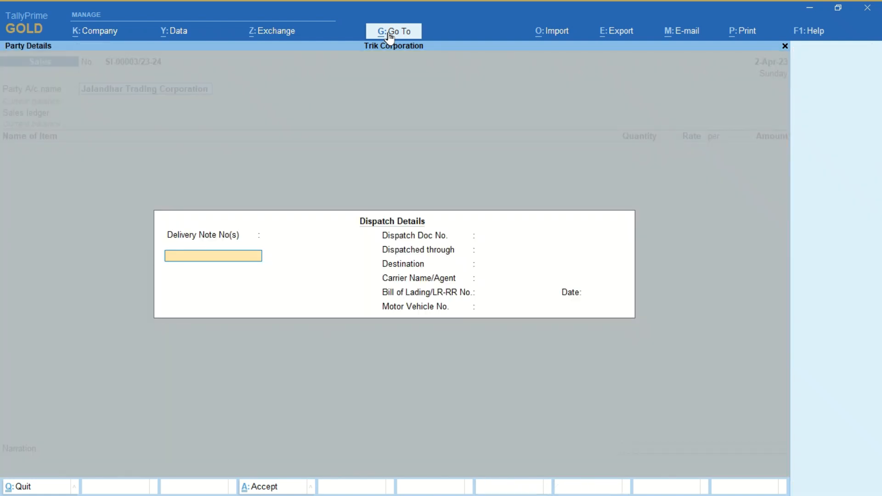
Accept the blank dispatch details and the default party details, and choose Sales A/c as the sales ledger.
{"action": "key", "text": "ctrl+a"}
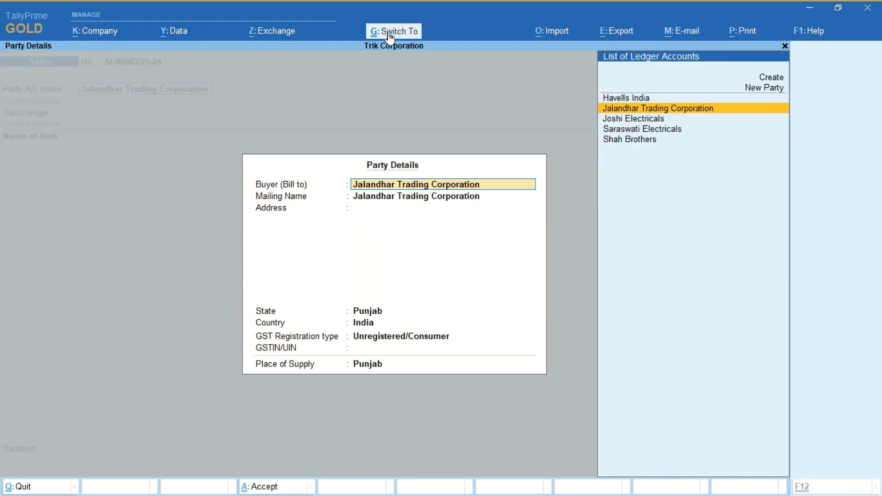
{"action": "key", "text": "ctrl+a"}
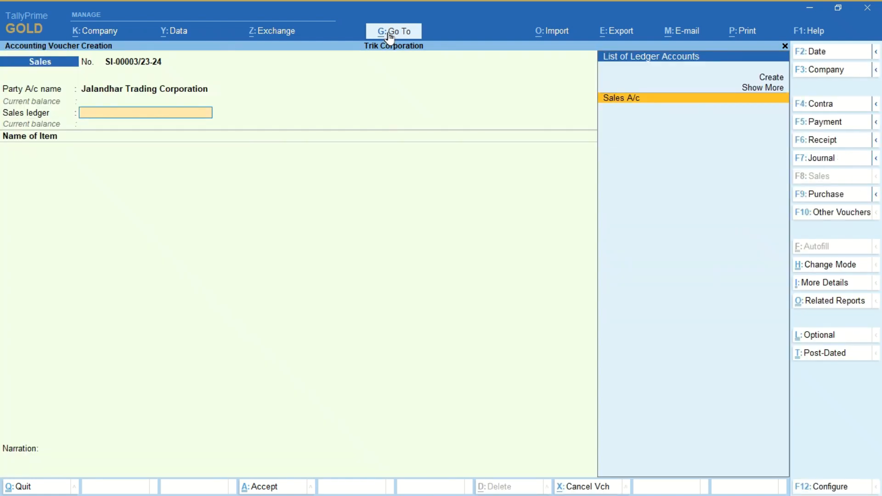
{"action": "type", "text": "S"}
{"action": "key", "text": "Return"}
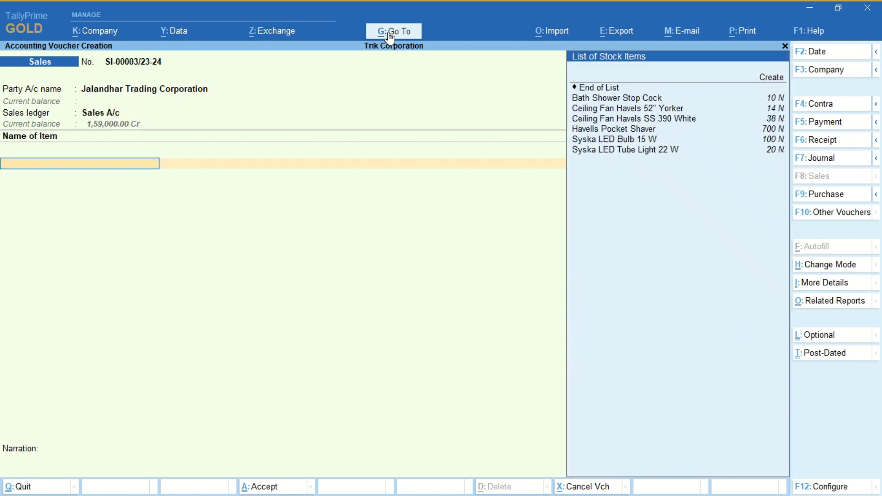
Add the item Havells Pocket Shaver to the invoice with a quantity of 14 at the proposed rate of 1,500.
{"action": "type", "text": "Shav"}
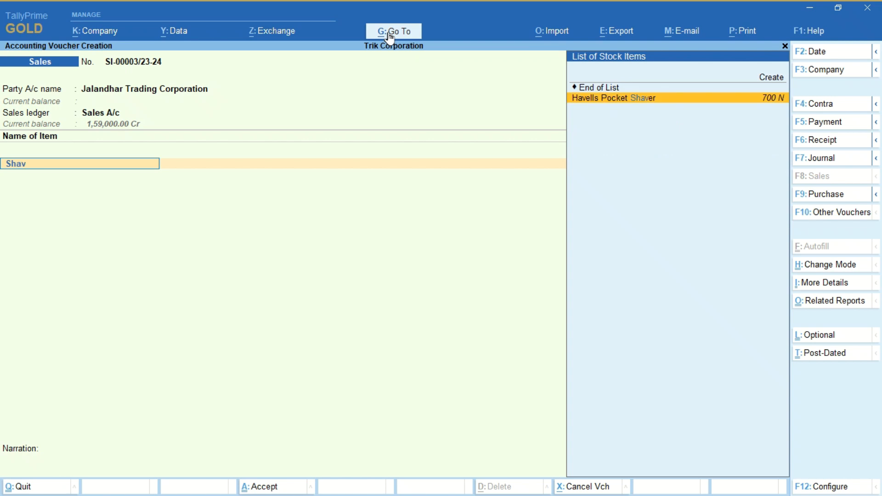
{"action": "key", "text": "Return"}
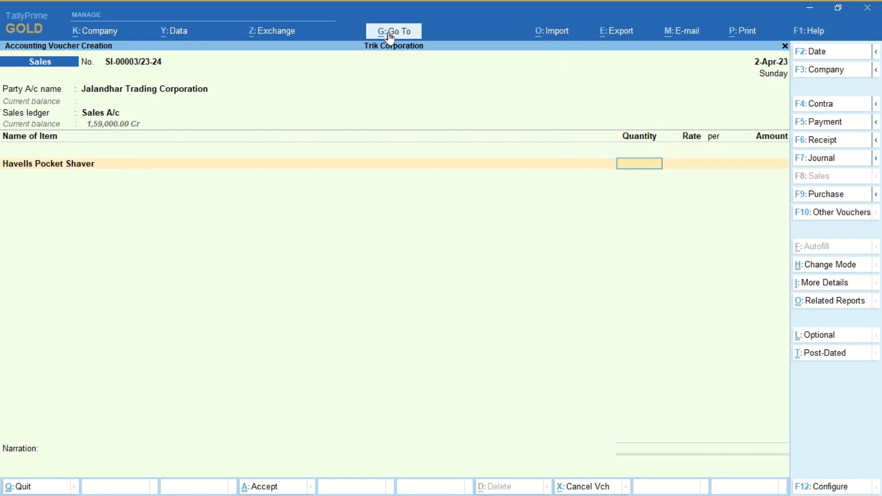
{"action": "type", "text": "14"}
{"action": "key", "text": "Return"}
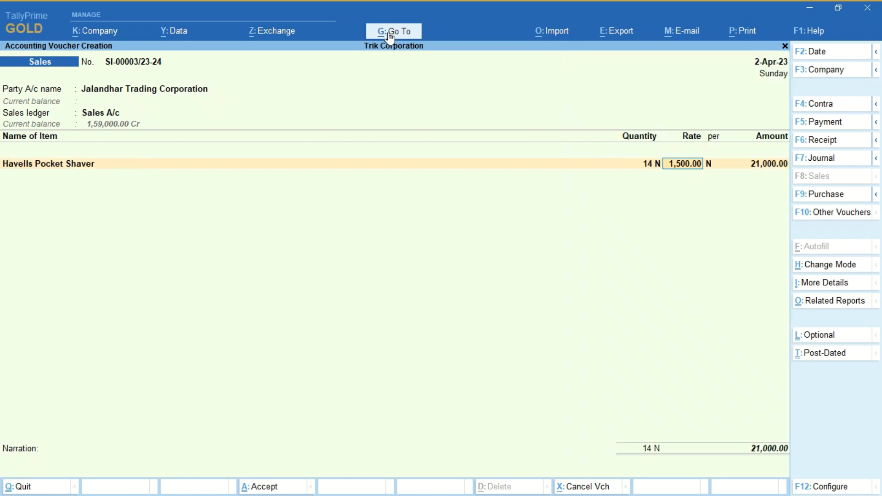
{"action": "key", "text": "Return"}
{"action": "key", "text": "Return"}
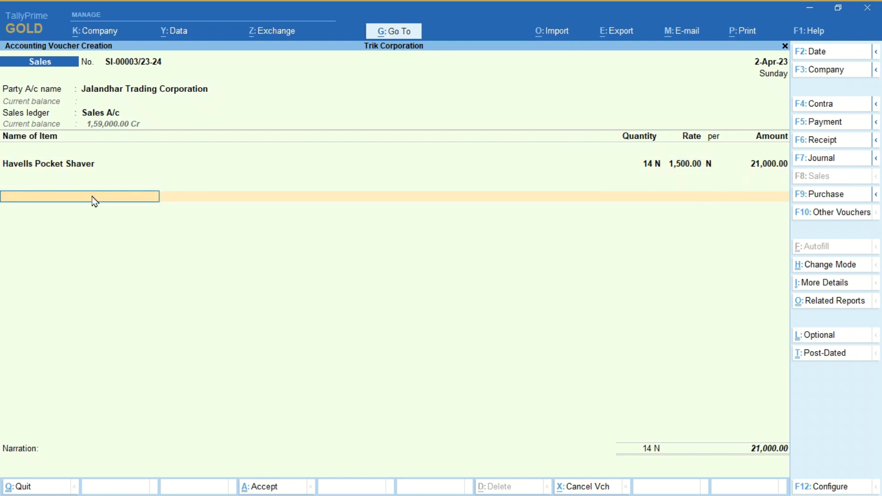
Add the IGST ledger below the item and keep its calculated tax amount.
{"action": "type", "text": "IGST"}
{"action": "key", "text": "Return"}
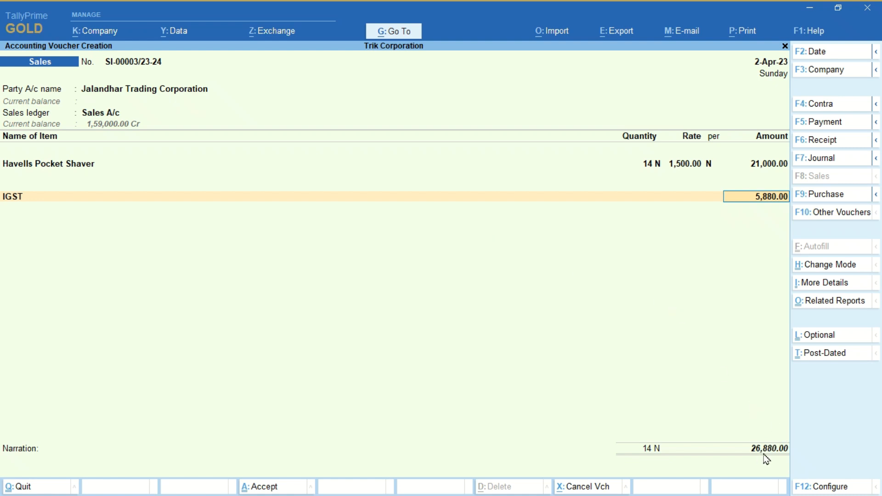
{"action": "key", "text": "Return"}
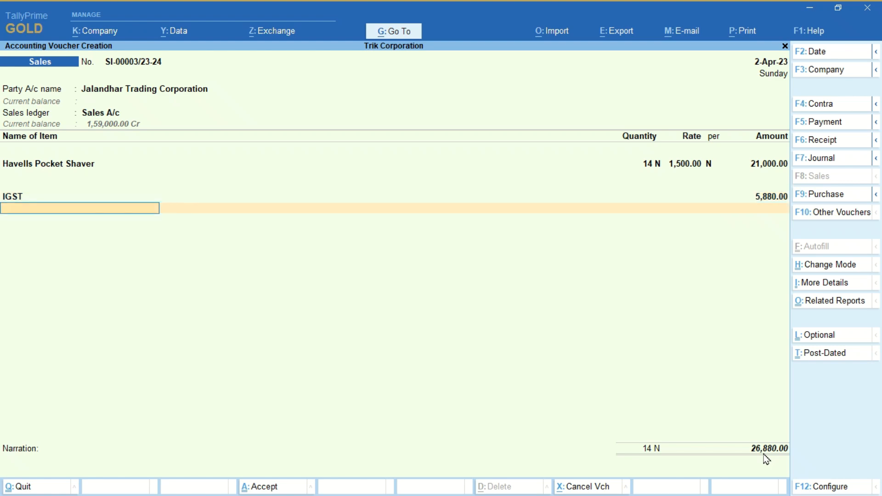
Accept the bill-wise details as a New Ref, leave the narration blank and save the sales invoice.
{"action": "key", "text": "Return"}
{"action": "key", "text": "Return"}
{"action": "key", "text": "Return"}
{"action": "key", "text": "Return"}
{"action": "key", "text": "Return"}
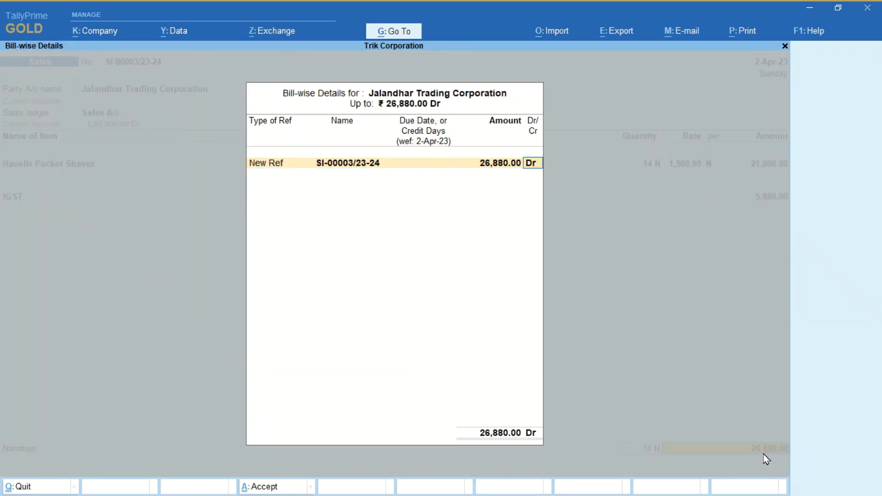
{"action": "key", "text": "Return"}
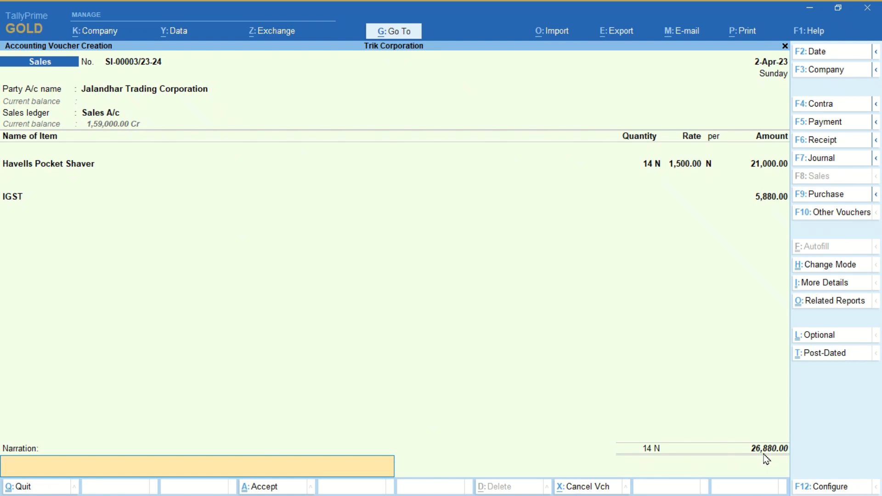
{"action": "key", "text": "Return"}
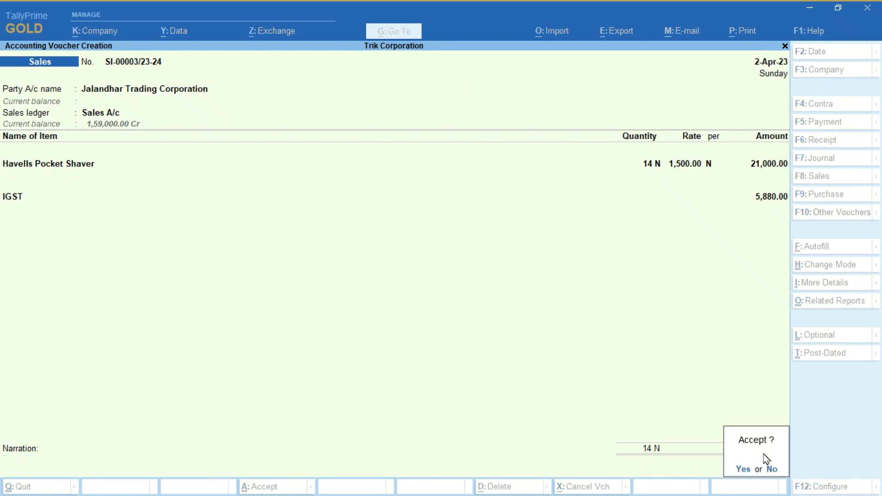
{"action": "key", "text": "Return"}
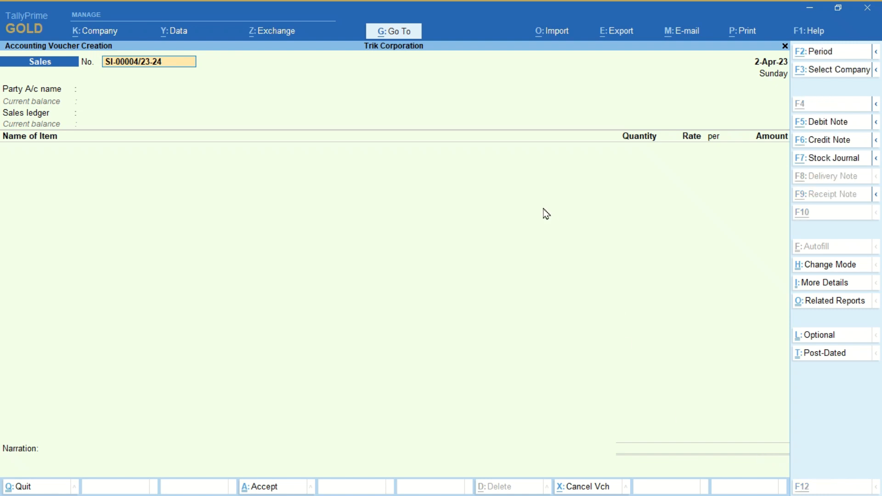
Open the GSTR-1 report from the sales voucher screen.
{"action": "key", "text": "alt+g"}
{"action": "type", "text": "Gst"}
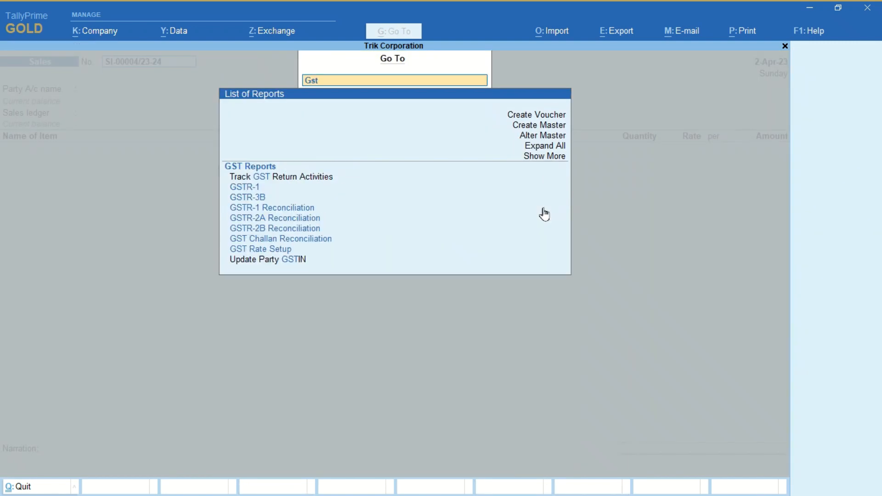
{"action": "type", "text": "r1"}
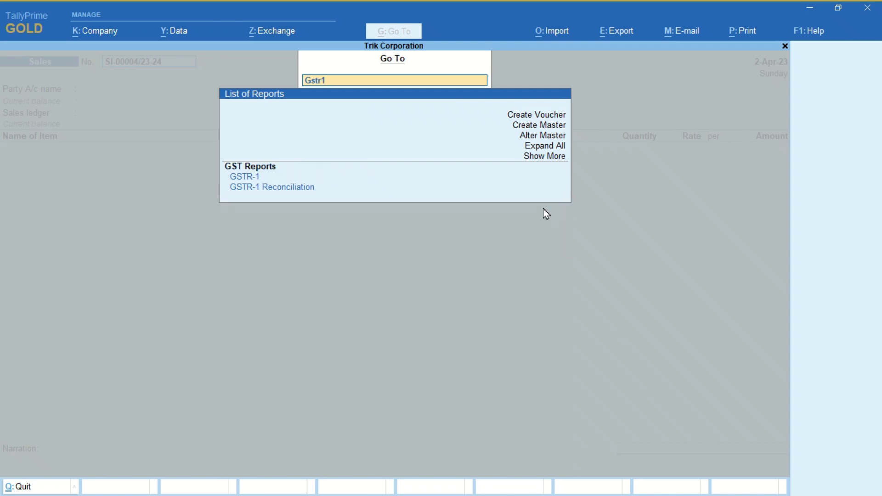
{"action": "key", "text": "Return"}
Drill down from B2C (Small) Invoices - 7 through Punjab - 28% to open the Jalandhar Trading Corporation invoice.
{"action": "key", "text": "Down"}
{"action": "key", "text": "Down"}
{"action": "key", "text": "Down"}
{"action": "key", "text": "Down"}
{"action": "key", "text": "Down"}
{"action": "key", "text": "Down"}
{"action": "key", "text": "Down"}
{"action": "key", "text": "Down"}
{"action": "key", "text": "Down"}
{"action": "key", "text": "Down"}
{"action": "key", "text": "Down"}
{"action": "key", "text": "Down"}
{"action": "key", "text": "Down"}
{"action": "key", "text": "Down"}
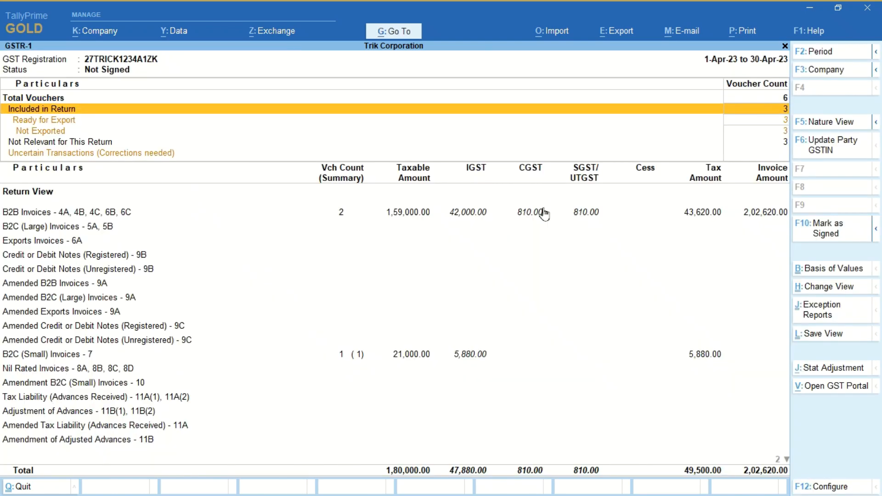
{"action": "key", "text": "Down"}
{"action": "key", "text": "Down"}
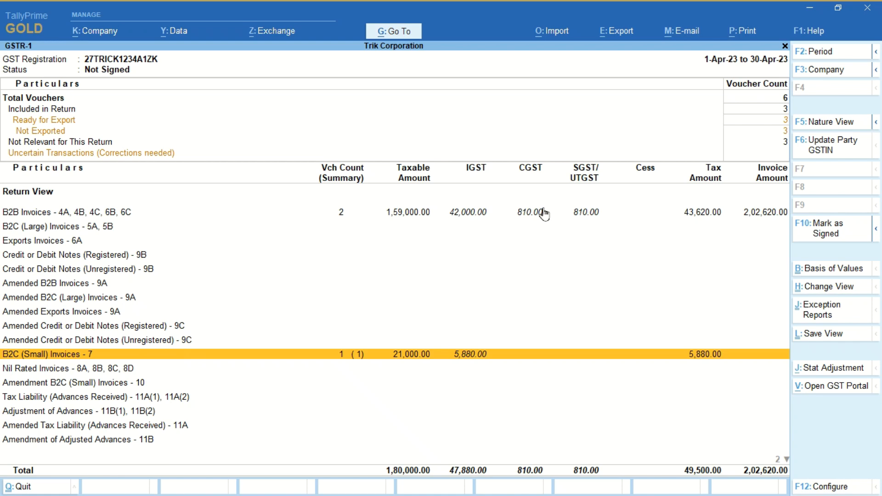
{"action": "key", "text": "Return"}
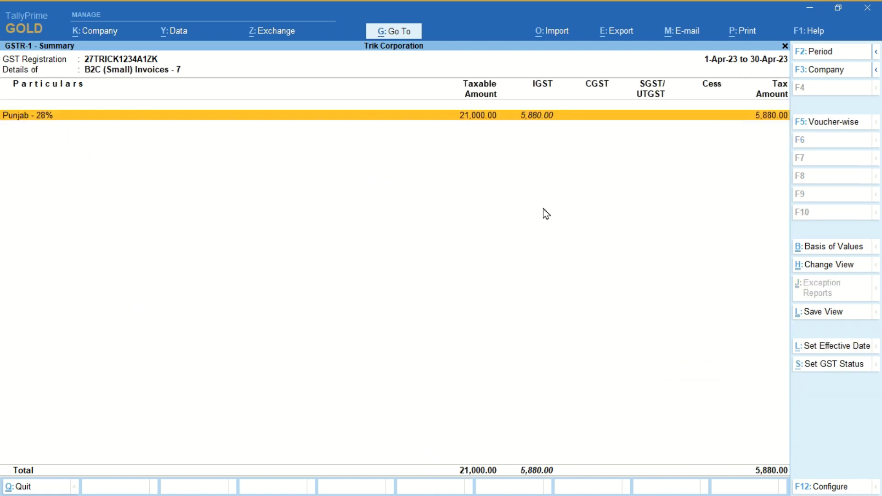
{"action": "key", "text": "Return"}
{"action": "key", "text": "Return"}
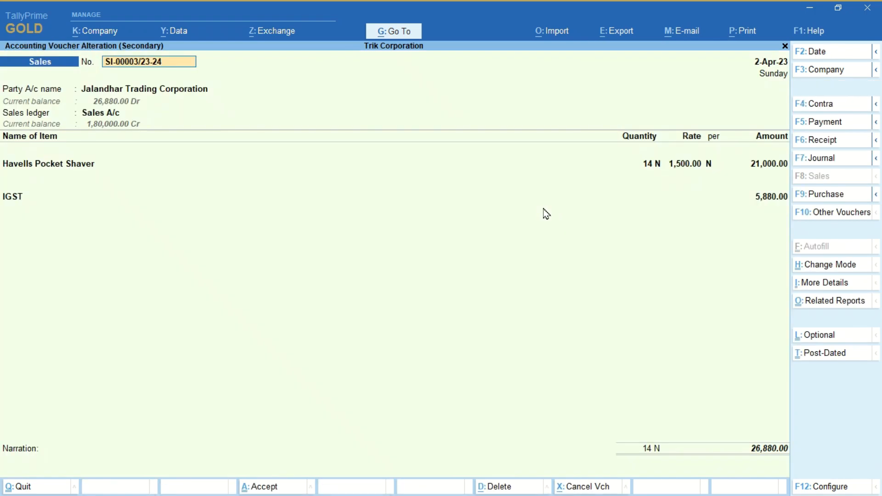
Set the Havells Pocket Shaver quantity to 140 in the invoice, keeping its dispatch, party and sales ledger details.
{"action": "key", "text": "Return"}
{"action": "key", "text": "Return"}
{"action": "key", "text": "Return"}
{"action": "key", "text": "Return"}
{"action": "key", "text": "Return"}
{"action": "key", "text": "Return"}
{"action": "key", "text": "Return"}
{"action": "key", "text": "Return"}
{"action": "key", "text": "Return"}
{"action": "key", "text": "Return"}
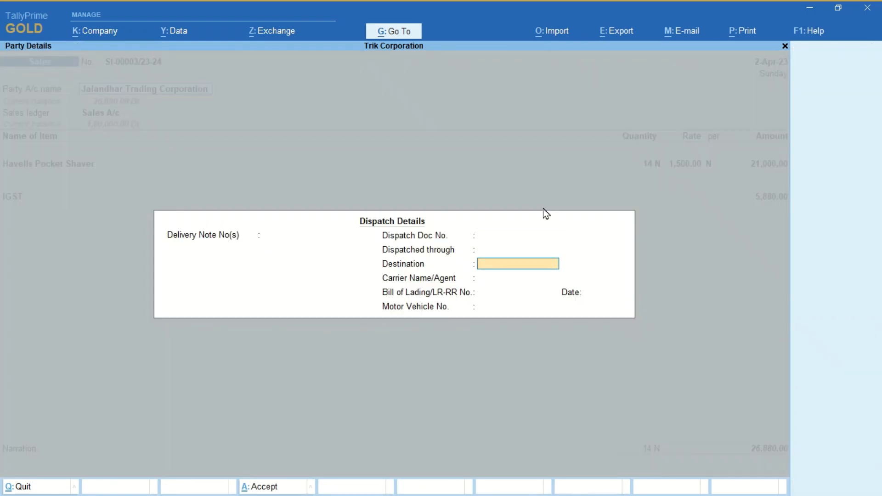
{"action": "key", "text": "Return"}
{"action": "key", "text": "Return"}
{"action": "key", "text": "Return"}
{"action": "key", "text": "Return"}
{"action": "key", "text": "Return"}
{"action": "key", "text": "Return"}
{"action": "key", "text": "Return"}
{"action": "key", "text": "Return"}
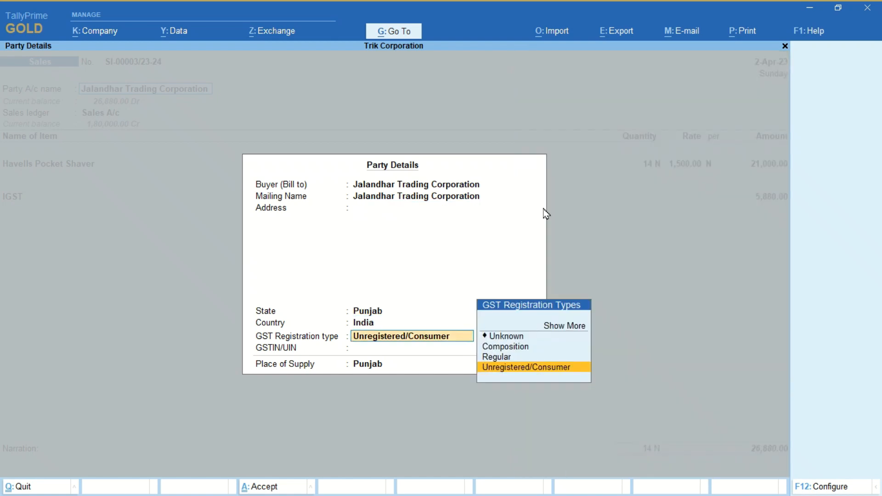
{"action": "key", "text": "Return"}
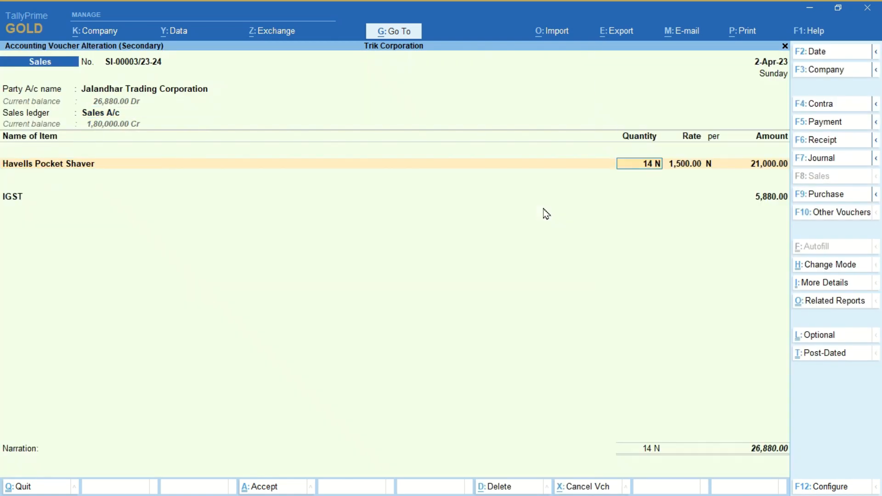
{"action": "type", "text": "140"}
{"action": "key", "text": "Return"}
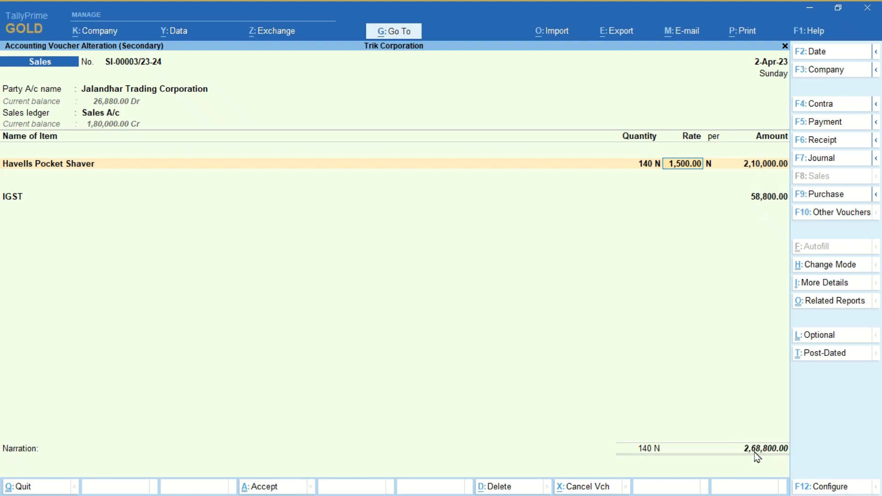
Keep the item rate, IGST and New Ref bill details, leave the narration blank and save the altered invoice.
{"action": "key", "text": "Return"}
{"action": "key", "text": "Return"}
{"action": "key", "text": "Return"}
{"action": "key", "text": "Return"}
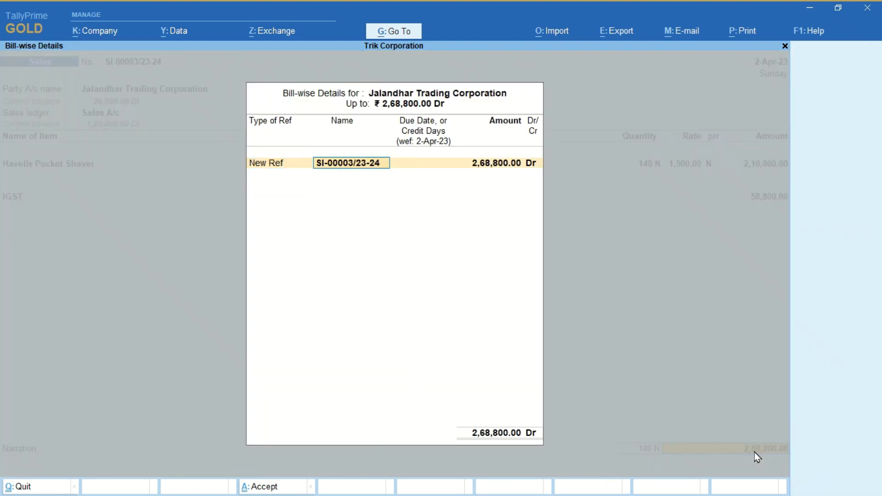
{"action": "key", "text": "Return"}
{"action": "key", "text": "Return"}
{"action": "key", "text": "Return"}
{"action": "key", "text": "Return"}
{"action": "key", "text": "Return"}
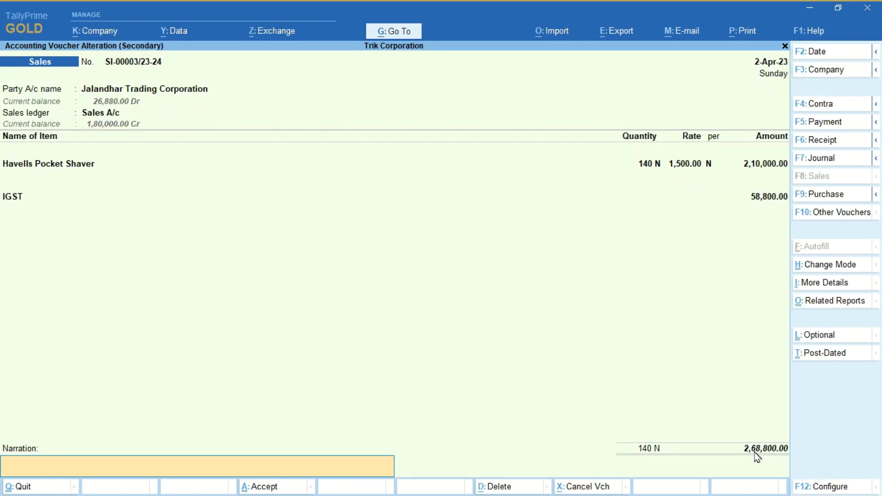
{"action": "key", "text": "Return"}
{"action": "key", "text": "Return"}
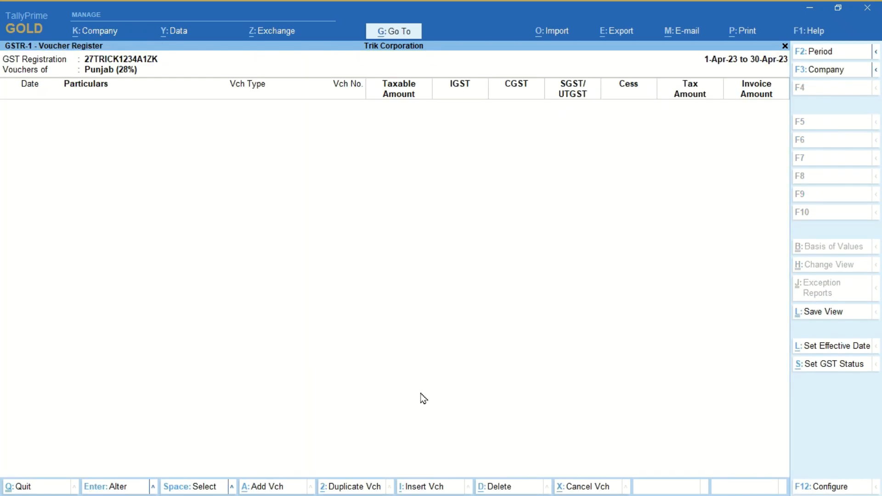
Return to the GSTR-1 return view and examine the B2C (Large) Invoices - 5A, 5B section.
{"action": "key", "text": "Escape"}
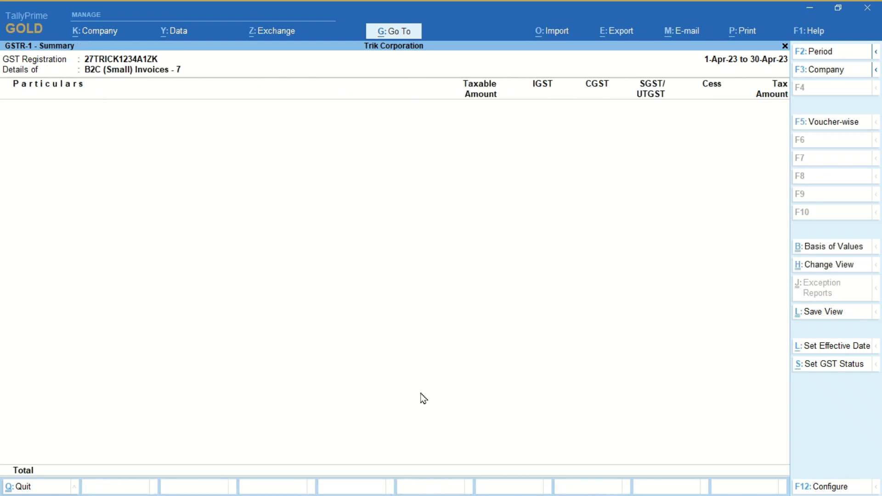
{"action": "key", "text": "Escape"}
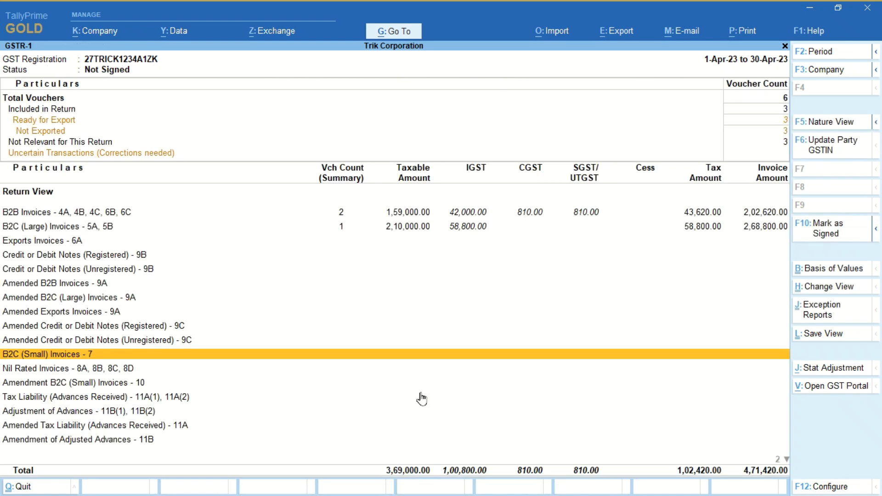
{"action": "key", "text": "Up"}
{"action": "key", "text": "Up"}
{"action": "key", "text": "Up"}
{"action": "key", "text": "Up"}
{"action": "key", "text": "Up"}
{"action": "key", "text": "Up"}
{"action": "key", "text": "Up"}
{"action": "key", "text": "Up"}
{"action": "key", "text": "Up"}
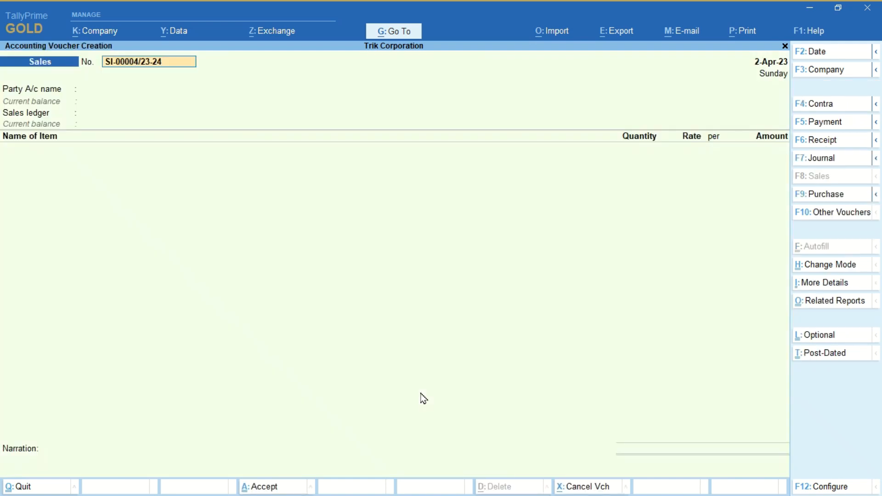
Keep the proposed number on the new sales voucher, start creating a party ledger and enter the customer's full name.
{"action": "key", "text": "ctrl"}
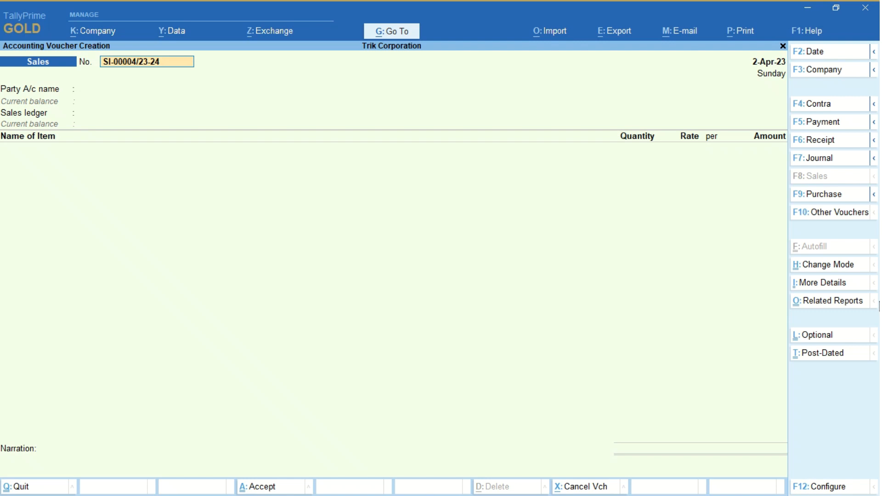
{"action": "key", "text": "Return"}
{"action": "key", "text": "alt+c"}
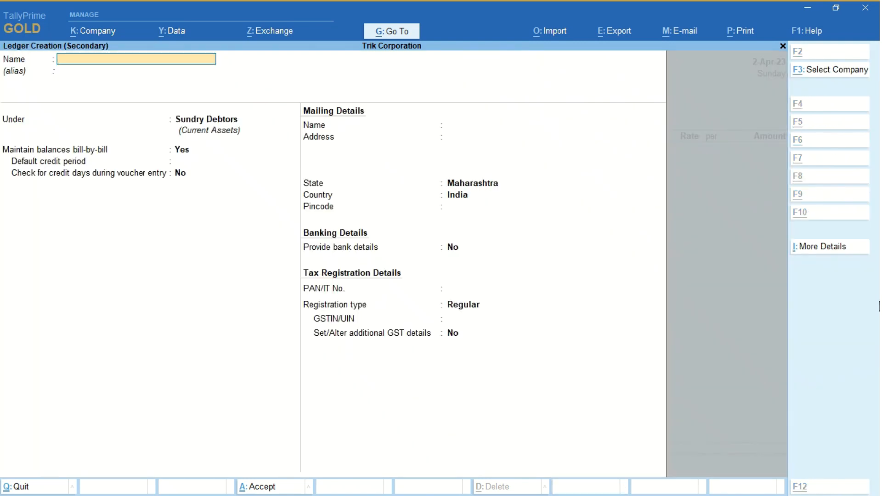
{"action": "key", "text": "ctrl+alt+v"}
{"action": "key", "text": "Return"}
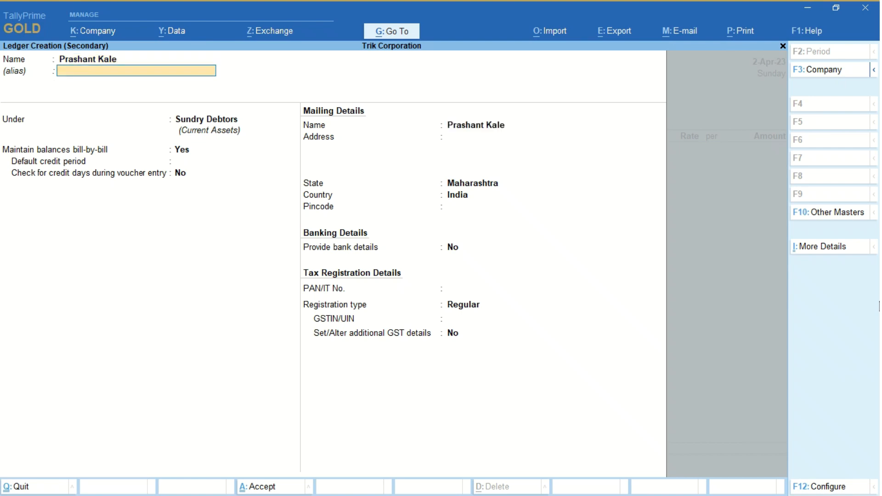
Keep the ledger under Sundry Debtors with bill-by-bill balances and no credit-day check, leaving the alias and default credit period blank.
{"action": "key", "text": "Return"}
{"action": "key", "text": "Return"}
{"action": "key", "text": "Return"}
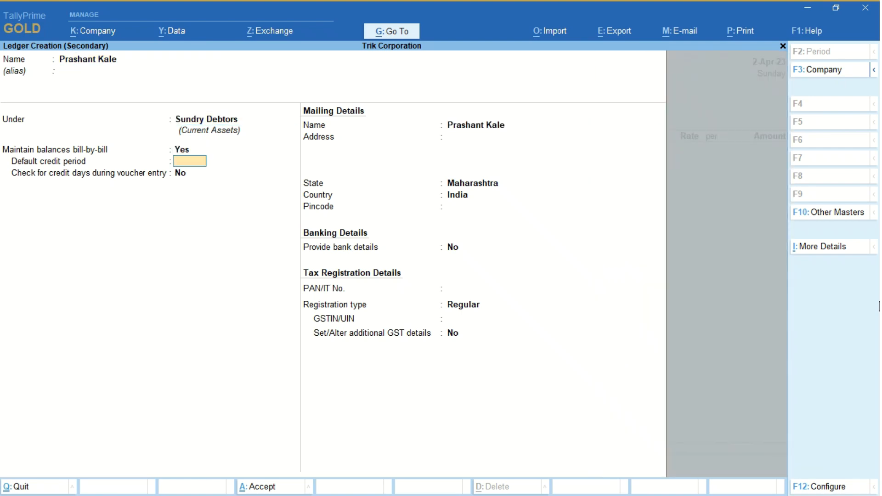
{"action": "key", "text": "Return"}
{"action": "key", "text": "Return"}
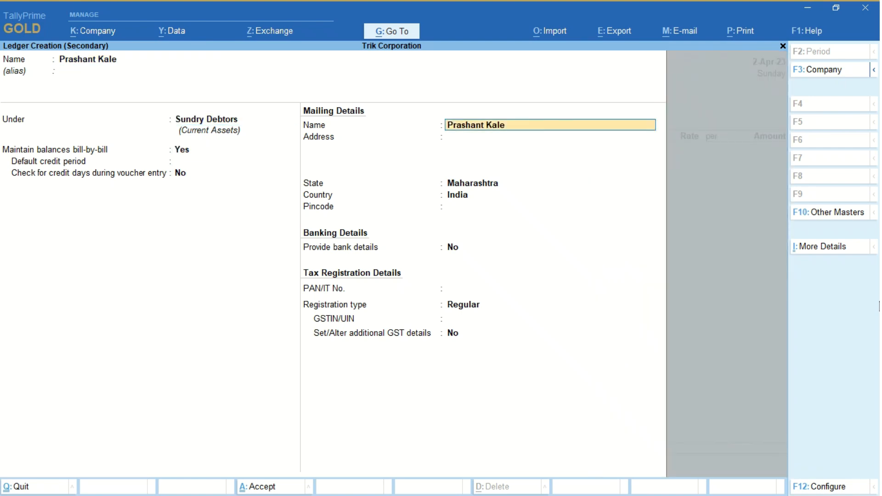
Keep the mailing name, state Maharashtra, country India and no bank details, leaving the address, pincode and PAN blank.
{"action": "key", "text": "Return"}
{"action": "key", "text": "Return"}
{"action": "key", "text": "Return"}
{"action": "key", "text": "Return"}
{"action": "key", "text": "Return"}
{"action": "key", "text": "Return"}
{"action": "key", "text": "Return"}
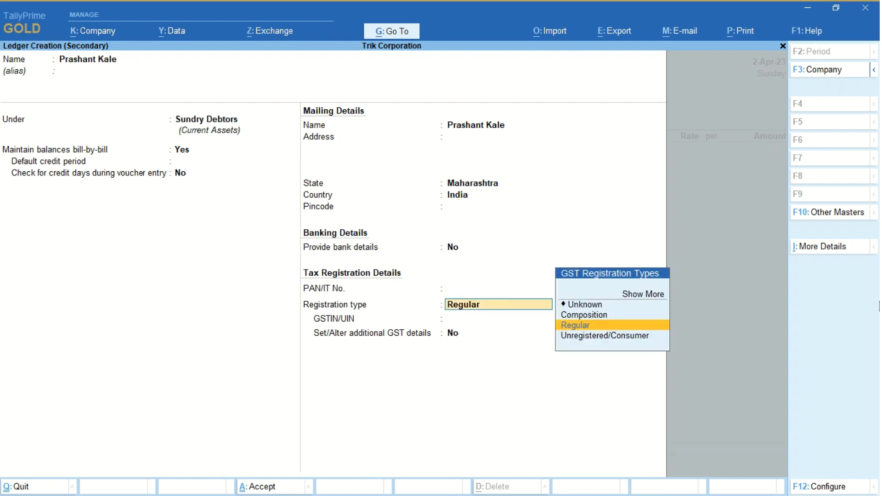
Set the customer's GST registration type to Unregistered/Consumer, leave GSTIN/UIN blank with no additional GST details, and save the ledger.
{"action": "key", "text": "Down"}
{"action": "key", "text": "Return"}
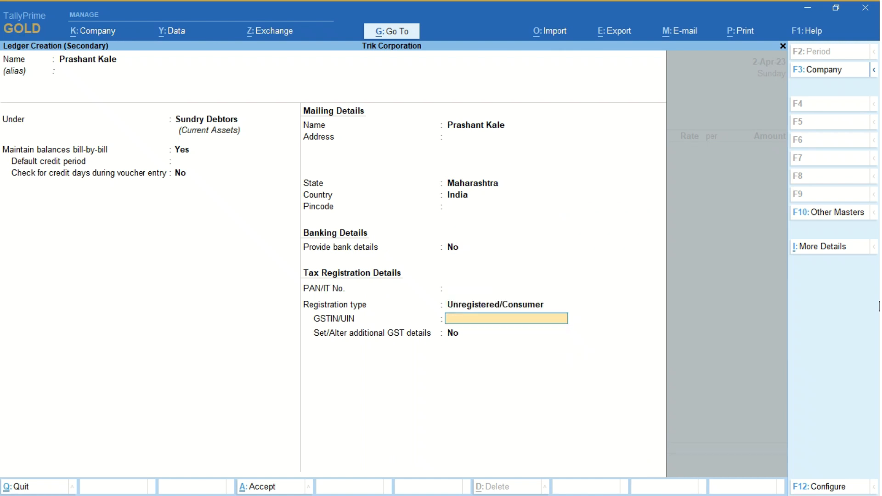
{"action": "key", "text": "Return"}
{"action": "key", "text": "Return"}
{"action": "key", "text": "Return"}
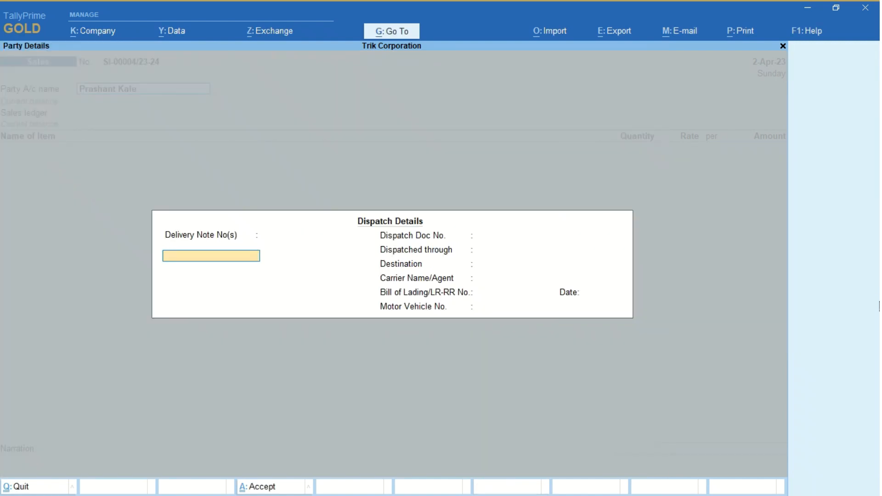
Accept the blank dispatch details and the party details, and choose Sales A/c as the sales ledger.
{"action": "key", "text": "ctrl+a"}
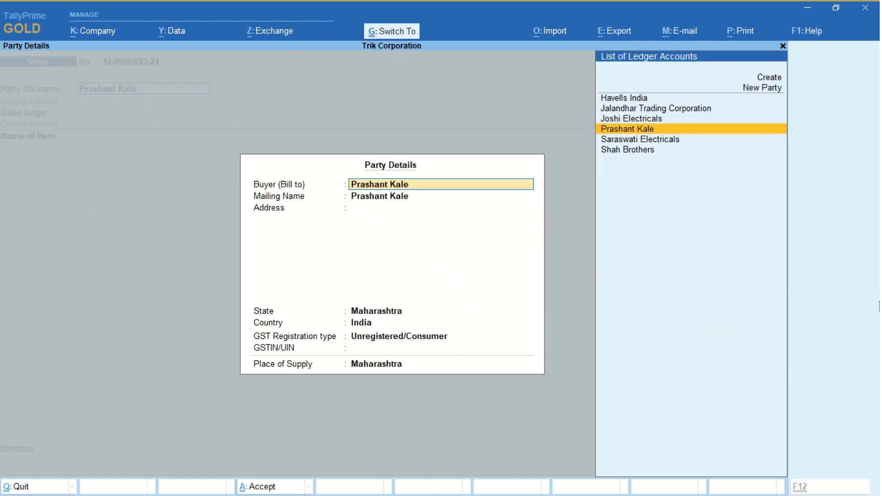
{"action": "key", "text": "ctrl+a"}
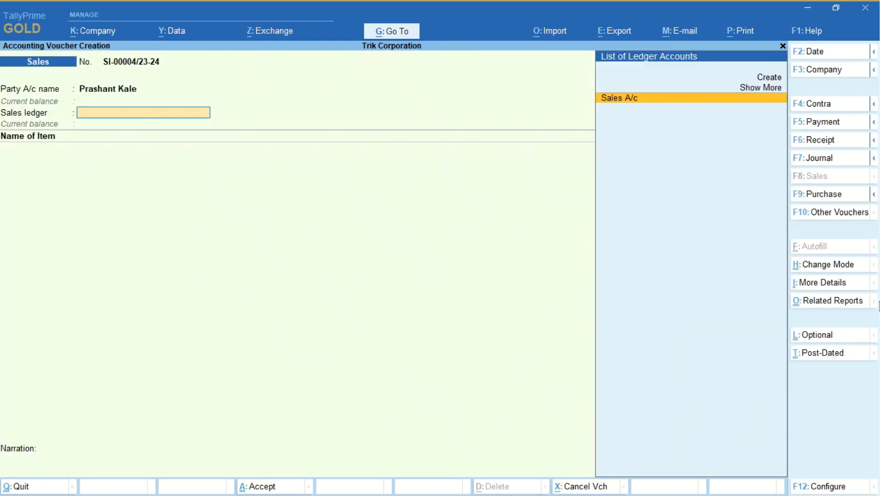
{"action": "key", "text": "Return"}
Add the item Havells Pocket Shaver with quantity 2 N at the rate of 1,500.00.
{"action": "type", "text": "Sha"}
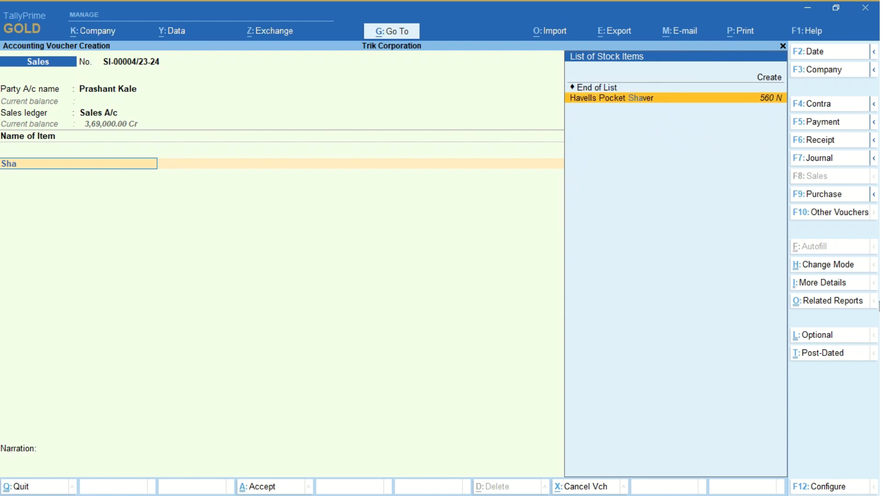
{"action": "key", "text": "Return"}
{"action": "type", "text": "2"}
{"action": "key", "text": "Return"}
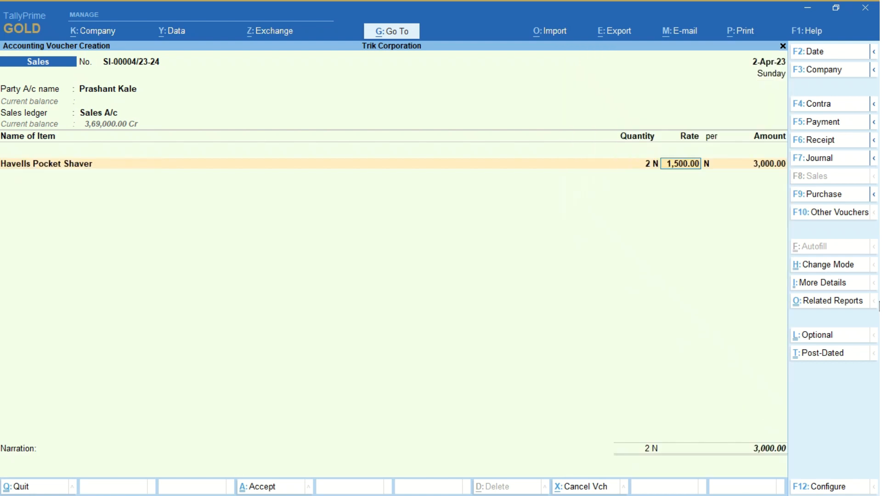
{"action": "key", "text": "Return"}
{"action": "key", "text": "Return"}
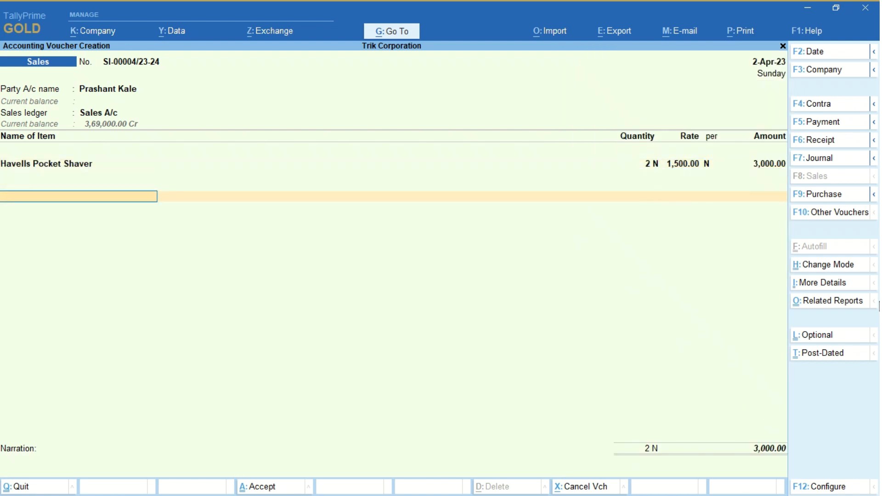
Add the CGST and SGSST tax ledgers below the Havells Pocket Shaver item with their calculated amounts.
{"action": "type", "text": "C"}
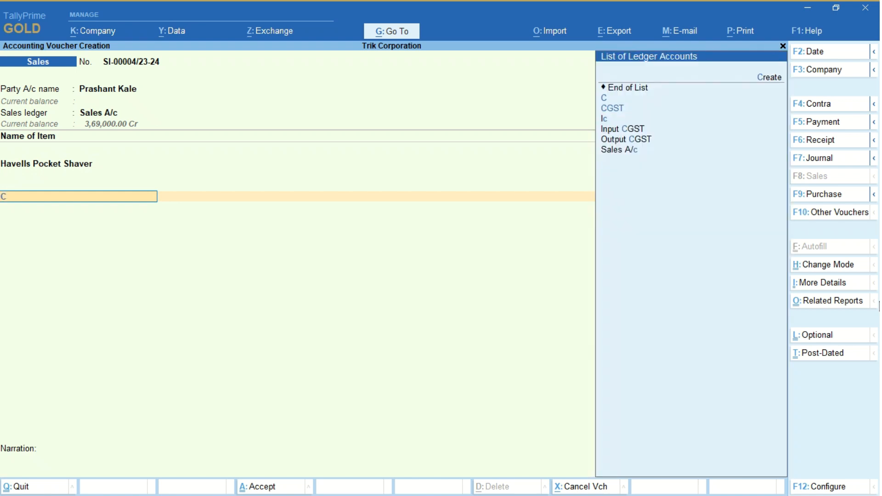
{"action": "key", "text": "Return"}
{"action": "type", "text": "S"}
{"action": "key", "text": "Return"}
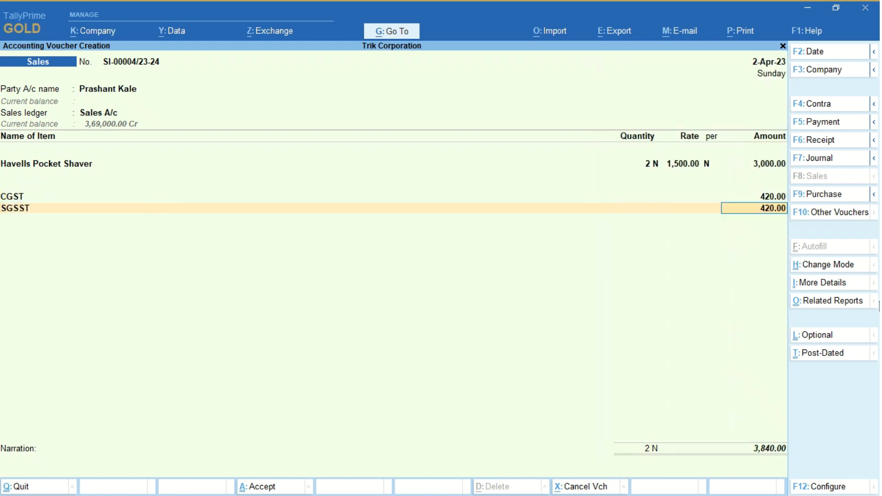
{"action": "key", "text": "Return"}
{"action": "key", "text": "Return"}
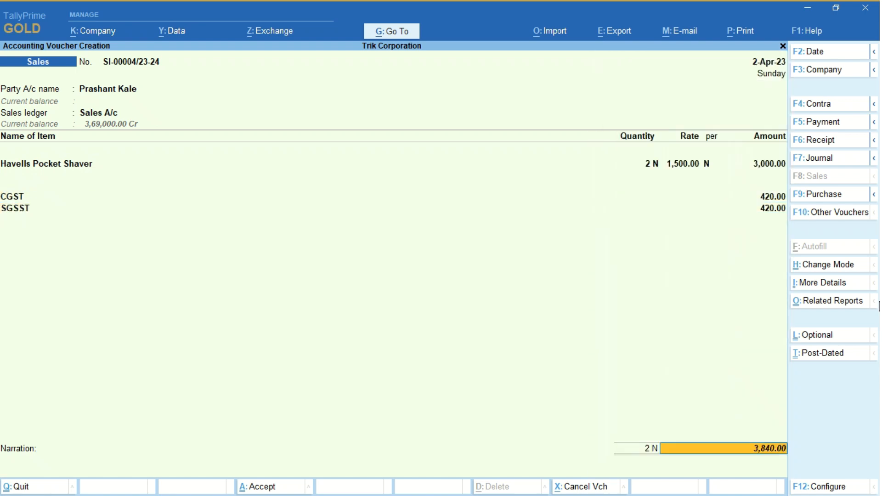
Keep the bill-wise details and narration as proposed, and save the sales voucher.
{"action": "key", "text": "Return"}
{"action": "key", "text": "Return"}
{"action": "key", "text": "Return"}
{"action": "key", "text": "Return"}
{"action": "key", "text": "Return"}
{"action": "key", "text": "Return"}
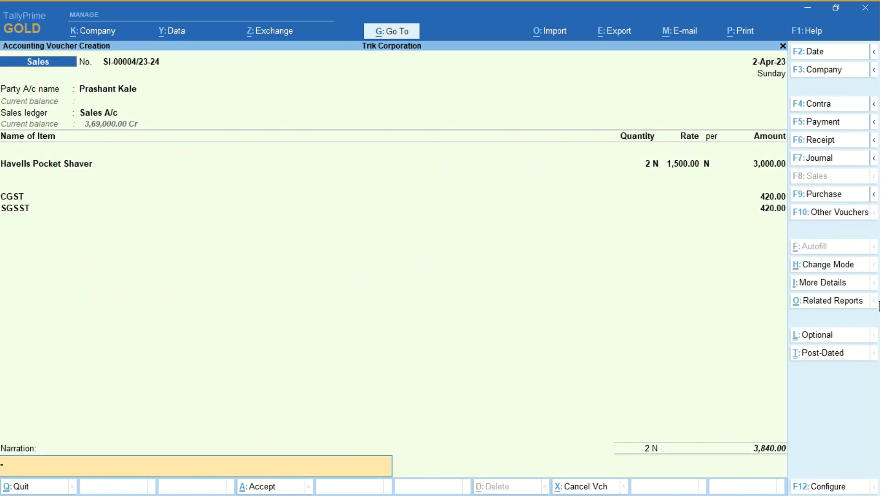
{"action": "key", "text": "Return"}
{"action": "key", "text": "y"}
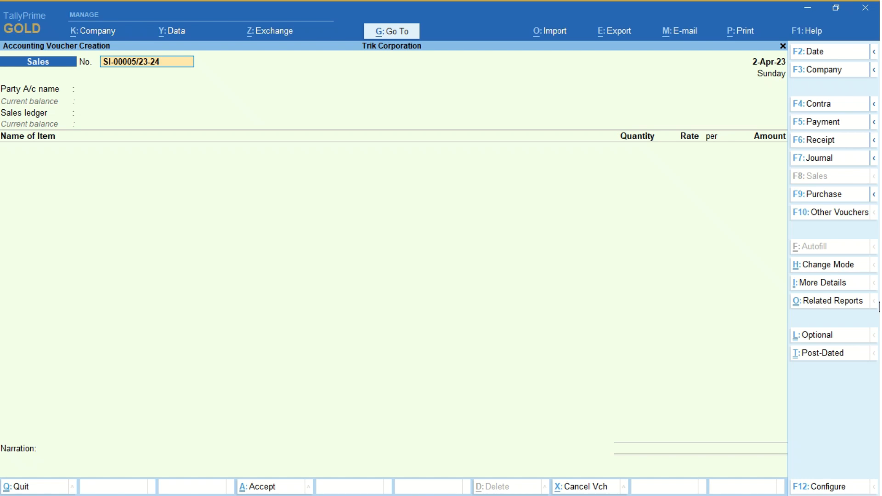
Go to the GSTR-1 report and examine the B2C (Small) Invoices - 7 section.
{"action": "key", "text": "alt+g"}
{"action": "type", "text": "Gstr1"}
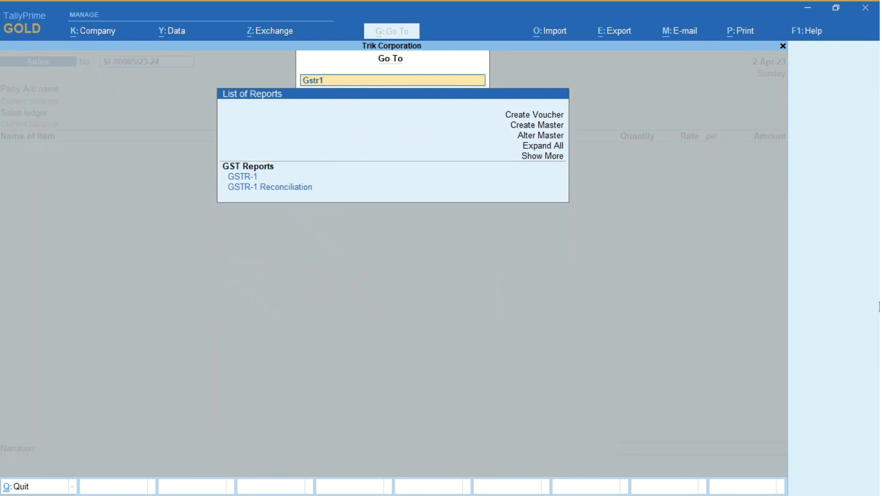
{"action": "key", "text": "Return"}
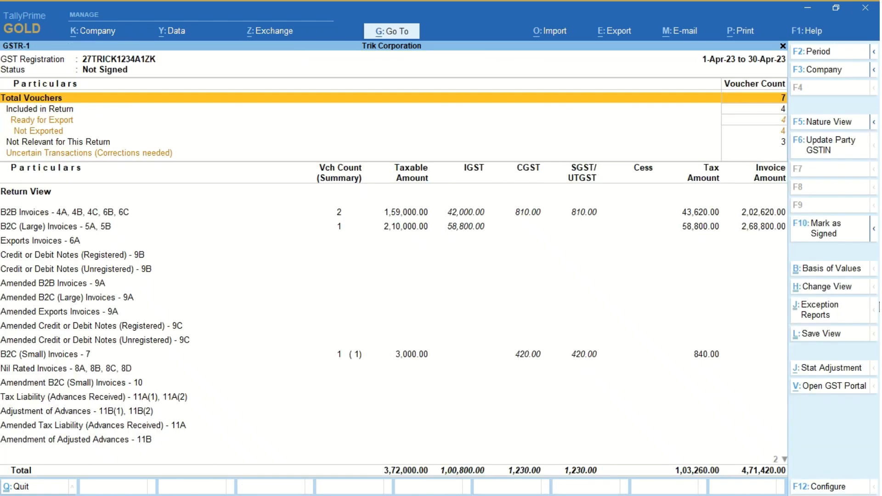
{"action": "key", "text": "Down"}
{"action": "key", "text": "Down"}
{"action": "key", "text": "Down"}
{"action": "key", "text": "Down"}
{"action": "key", "text": "Down"}
{"action": "key", "text": "Down"}
{"action": "key", "text": "Down"}
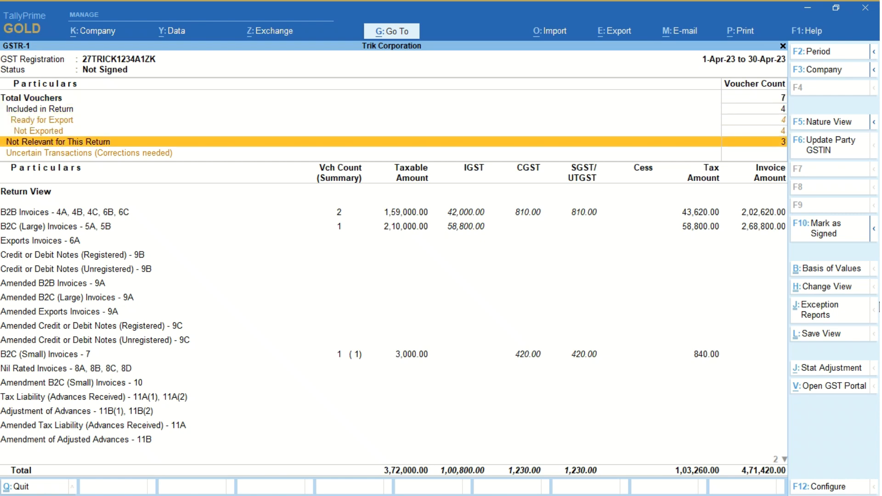
{"action": "key", "text": "Down"}
{"action": "key", "text": "Down"}
{"action": "key", "text": "Down"}
{"action": "key", "text": "Down"}
{"action": "key", "text": "Down"}
{"action": "key", "text": "Down"}
{"action": "key", "text": "Down"}
{"action": "key", "text": "Down"}
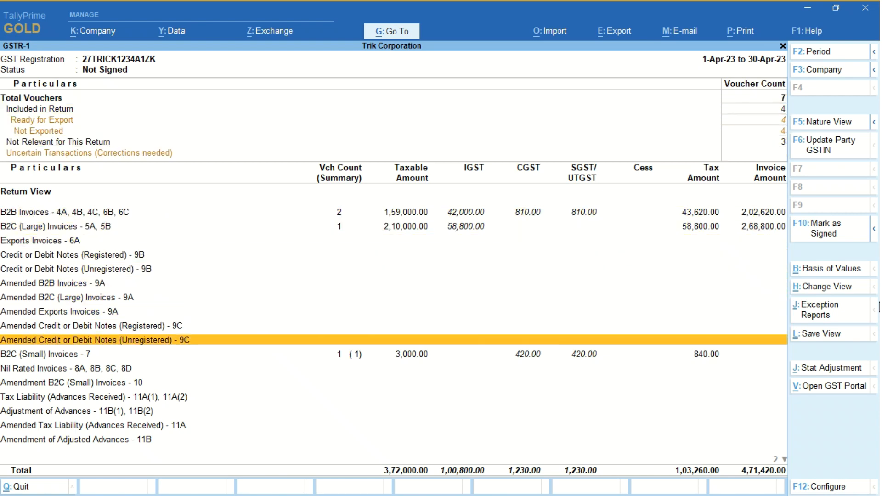
{"action": "key", "text": "Down"}
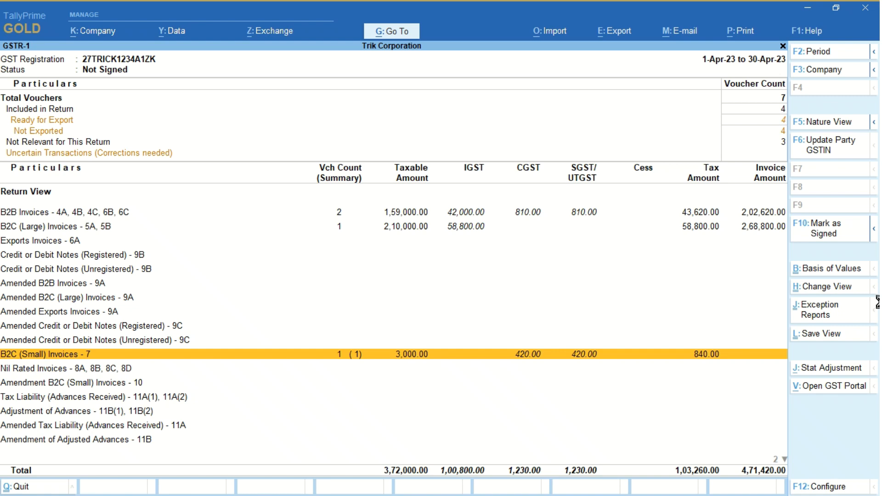
Open the sales voucher from B2C (Small) Invoices - 7 for alteration, keeping its date, dispatch details, party details and item quantity and rate.
{"action": "key", "text": "Return"}
{"action": "key", "text": "Return"}
{"action": "key", "text": "Return"}
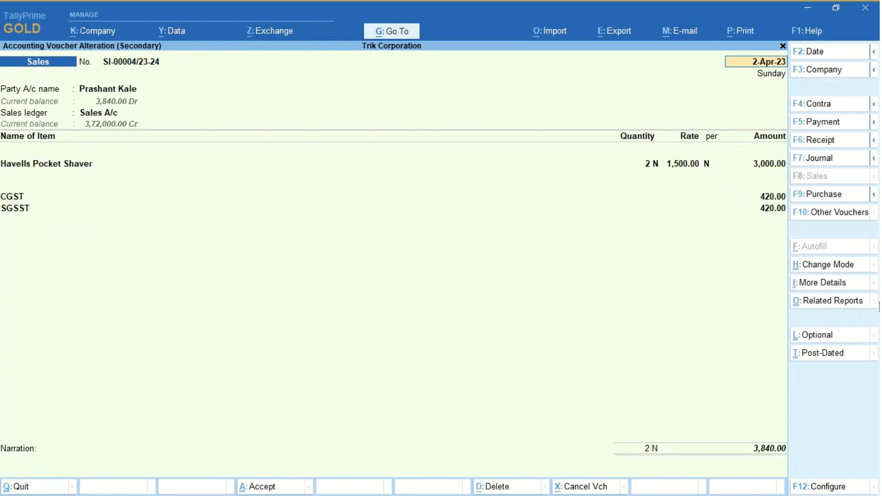
{"action": "key", "text": "Return"}
{"action": "key", "text": "Return"}
{"action": "key", "text": "Return"}
{"action": "key", "text": "Return"}
{"action": "key", "text": "Return"}
{"action": "key", "text": "Return"}
{"action": "key", "text": "Return"}
{"action": "key", "text": "Return"}
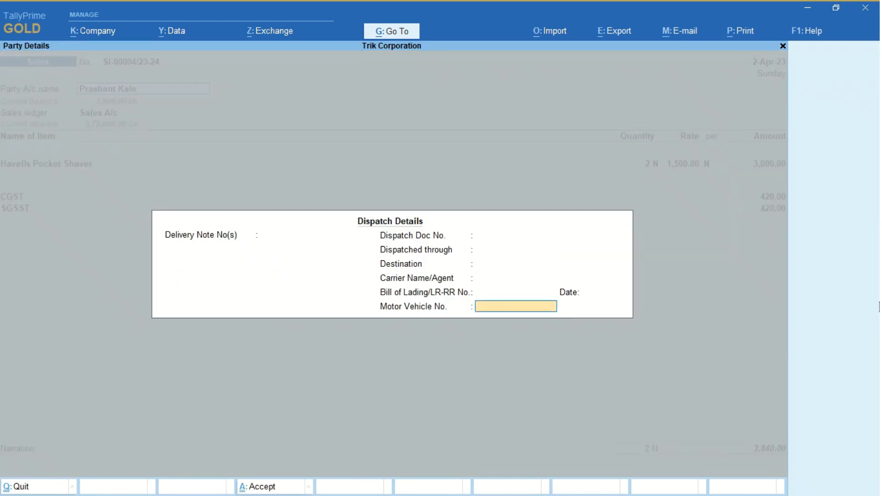
{"action": "key", "text": "Return"}
{"action": "key", "text": "Return"}
{"action": "key", "text": "Return"}
{"action": "key", "text": "Return"}
{"action": "key", "text": "Return"}
{"action": "key", "text": "Return"}
{"action": "key", "text": "Return"}
{"action": "key", "text": "Return"}
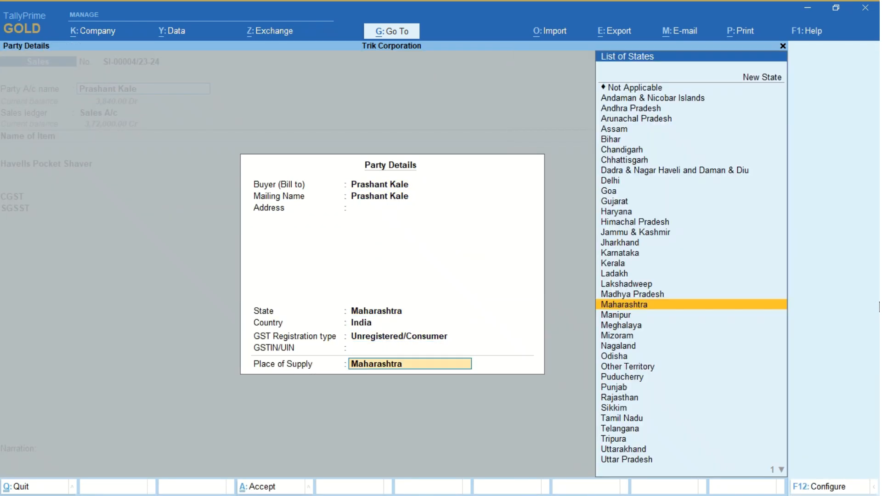
{"action": "key", "text": "Return"}
{"action": "key", "text": "Return"}
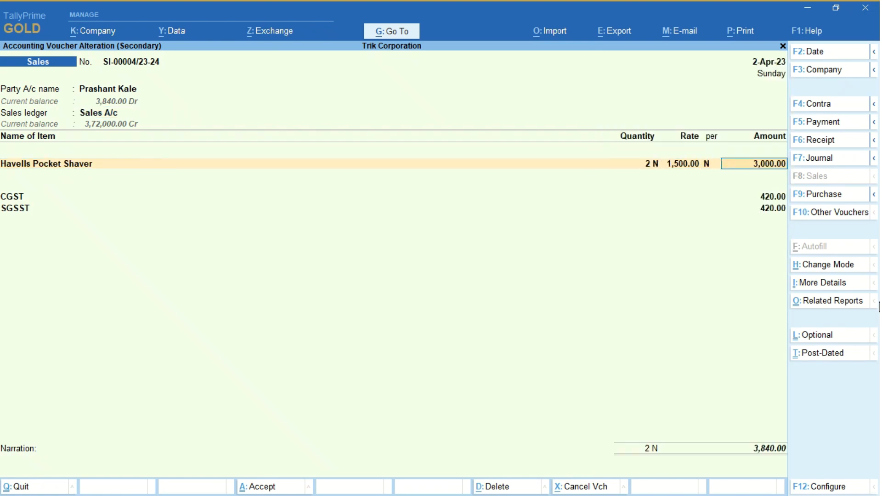
Set the Havells Pocket Shaver amount to 3,00,000, keep the tax ledgers and bill reference, and save the voucher.
{"action": "type", "text": "300000"}
{"action": "key", "text": "Return"}
{"action": "key", "text": "Return"}
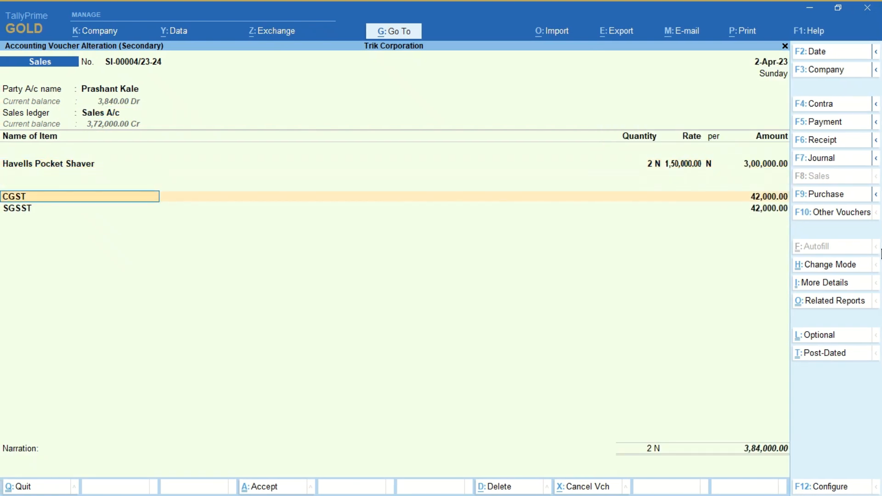
{"action": "key", "text": "Return"}
{"action": "key", "text": "Return"}
{"action": "key", "text": "Return"}
{"action": "key", "text": "Return"}
{"action": "key", "text": "Return"}
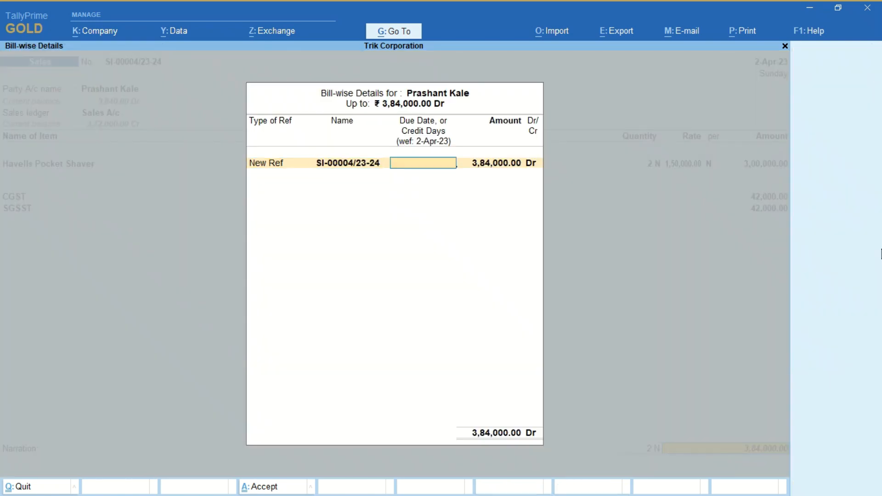
{"action": "key", "text": "Return"}
{"action": "key", "text": "Return"}
{"action": "key", "text": "Return"}
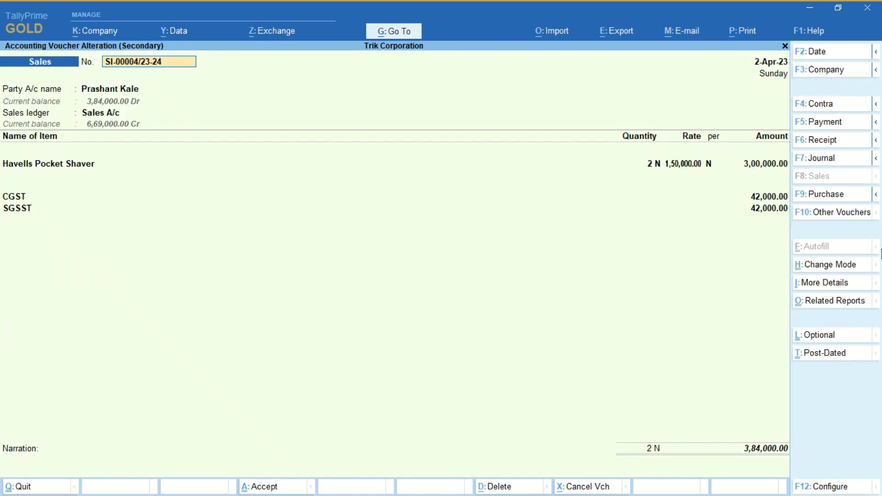
Return to the GSTR-1 return view and examine the B2C (Small) Invoices - 7 section again.
{"action": "key", "text": "Escape"}
{"action": "key", "text": "Escape"}
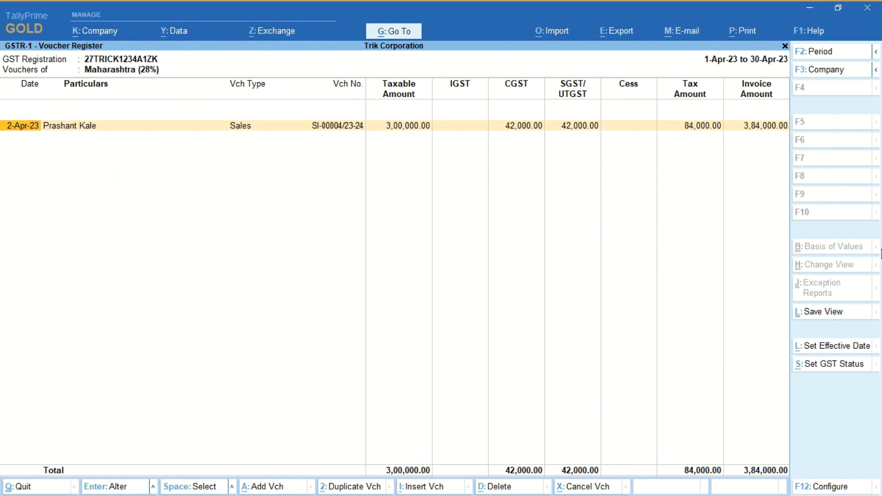
{"action": "key", "text": "Escape"}
{"action": "key", "text": "Escape"}
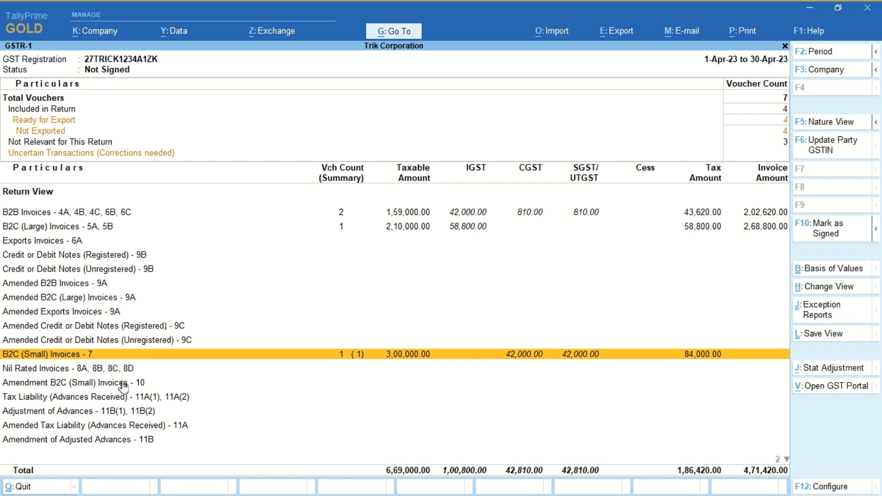
Reopen the same B2C (Small) sales voucher for alteration, keeping all details before the item amount.
{"action": "key", "text": "Return"}
{"action": "key", "text": "Return"}
{"action": "key", "text": "Return"}
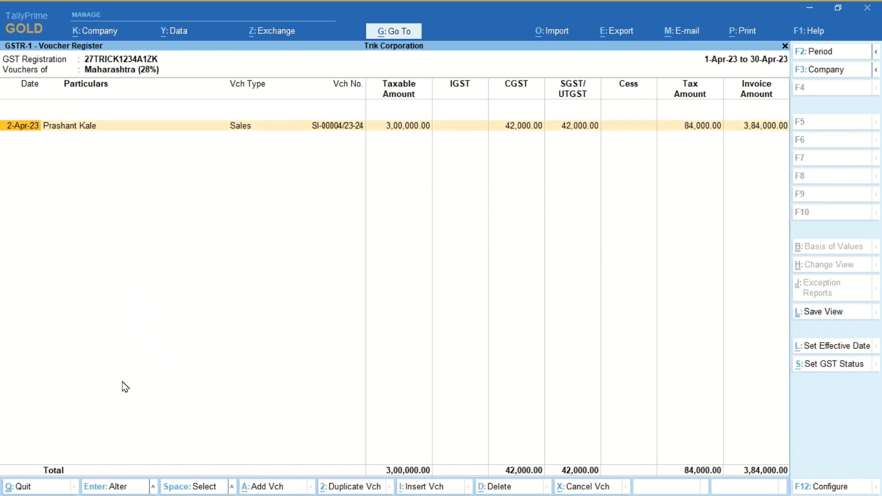
{"action": "key", "text": "Return"}
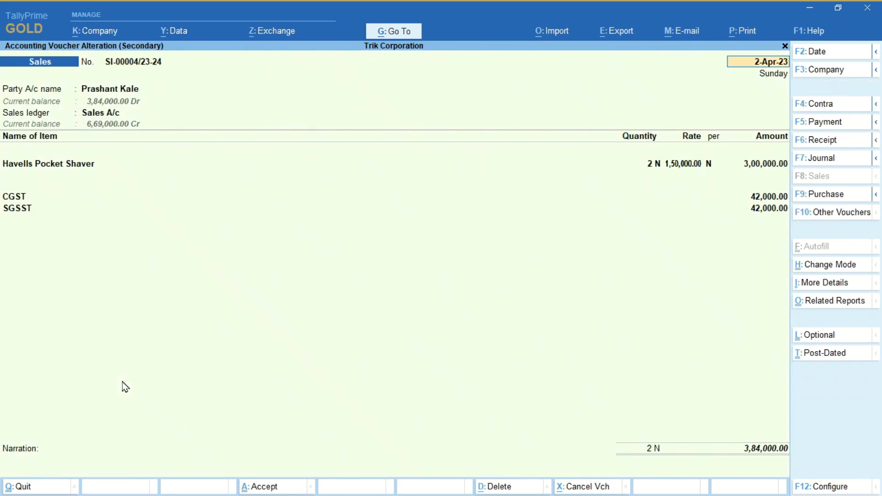
{"action": "key", "text": "Return"}
{"action": "key", "text": "Return"}
{"action": "key", "text": "Return"}
{"action": "key", "text": "Return"}
{"action": "key", "text": "Return"}
{"action": "key", "text": "Return"}
{"action": "key", "text": "Return"}
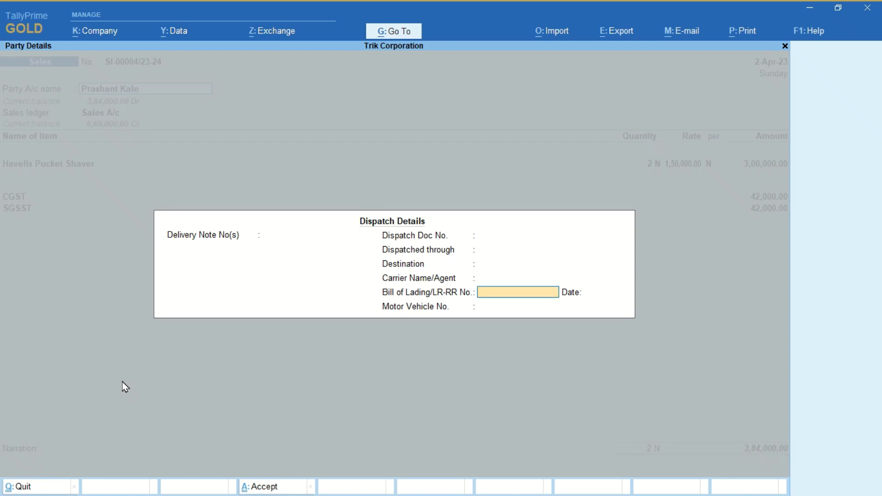
{"action": "key", "text": "Return"}
{"action": "key", "text": "Return"}
{"action": "key", "text": "Return"}
{"action": "key", "text": "Return"}
{"action": "key", "text": "Return"}
{"action": "key", "text": "Return"}
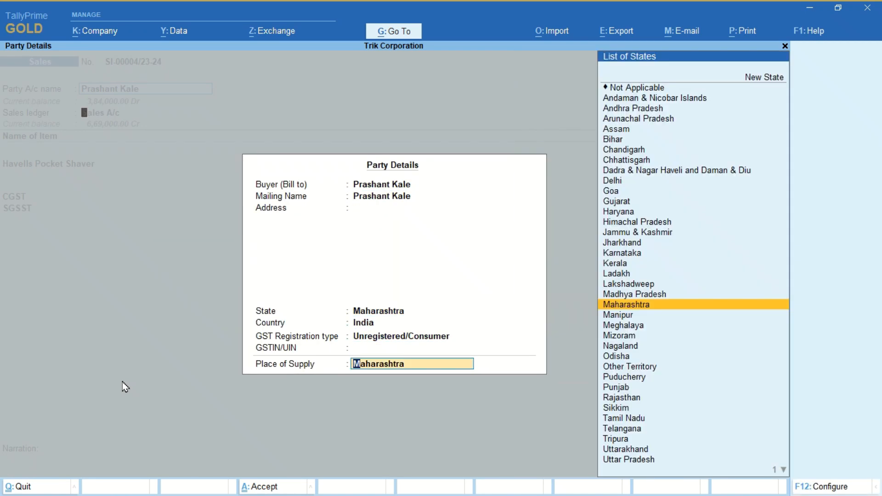
{"action": "key", "text": "Return"}
{"action": "key", "text": "Return"}
{"action": "key", "text": "Return"}
{"action": "key", "text": "Return"}
{"action": "key", "text": "Return"}
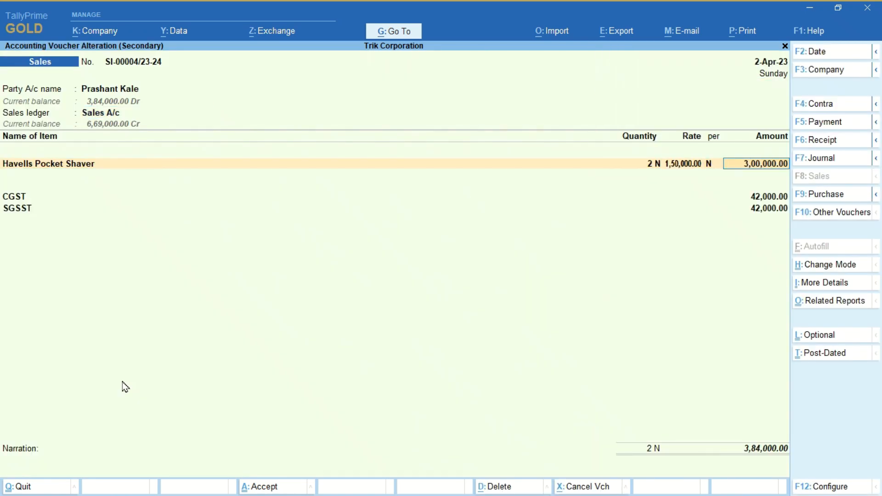
Set the Havells Pocket Shaver amount to 3,000, keep the tax ledgers and bill reference, and save the voucher.
{"action": "type", "text": "3000"}
{"action": "key", "text": "Return"}
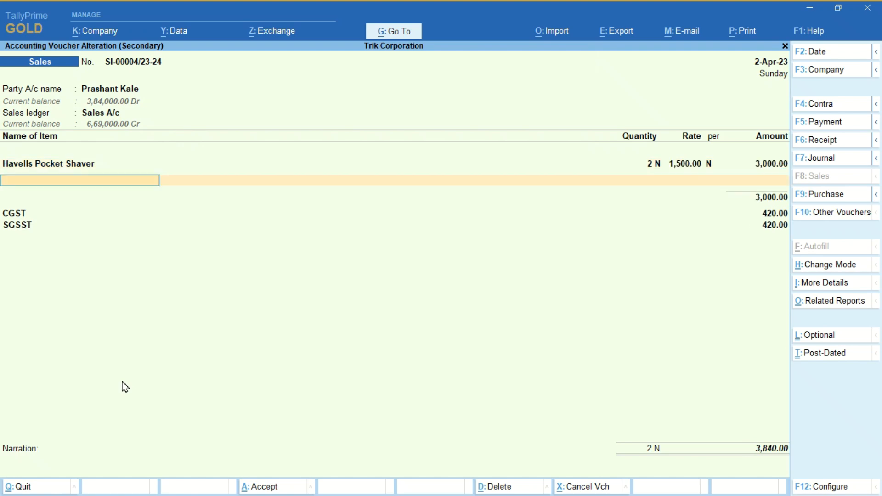
{"action": "key", "text": "Return"}
{"action": "key", "text": "Return"}
{"action": "key", "text": "Return"}
{"action": "key", "text": "Return"}
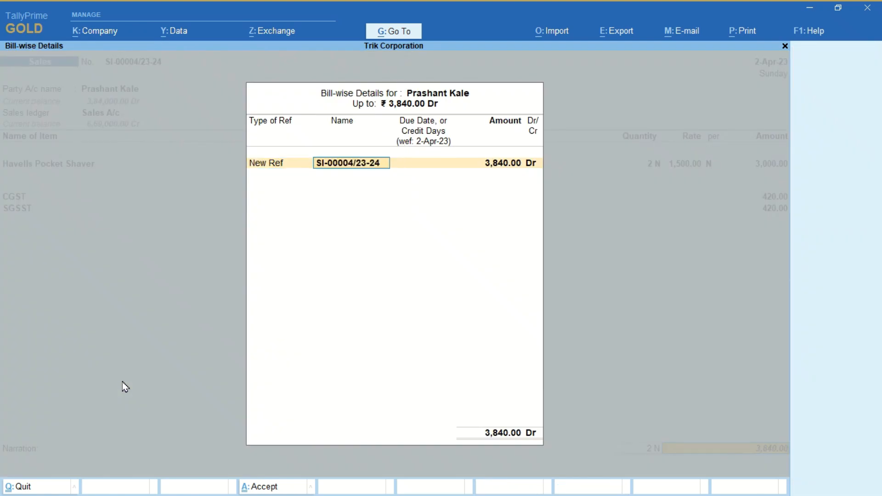
{"action": "key", "text": "Return"}
{"action": "key", "text": "Return"}
{"action": "key", "text": "Return"}
{"action": "key", "text": "Return"}
{"action": "key", "text": "Return"}
{"action": "key", "text": "Return"}
{"action": "key", "text": "Return"}
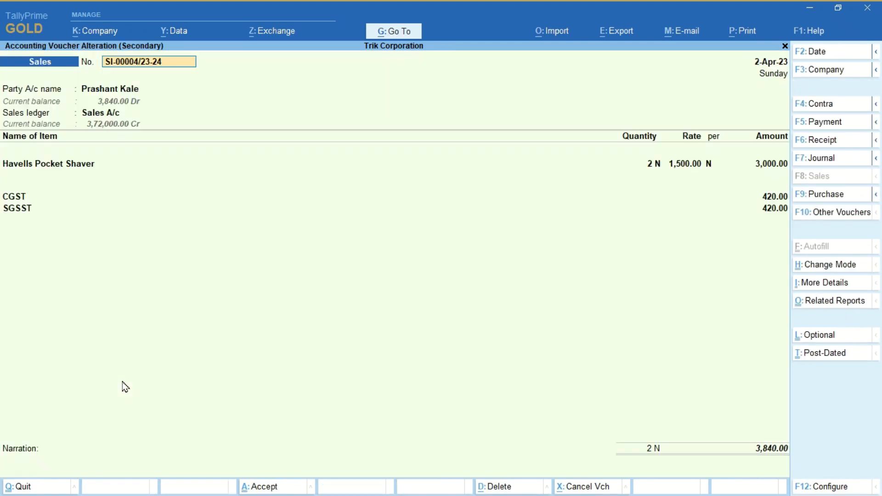
Quit the reopened B2C (Small) sales voucher without altering it and return to the GSTR-1 return view to check the section summary.
{"action": "key", "text": "Escape"}
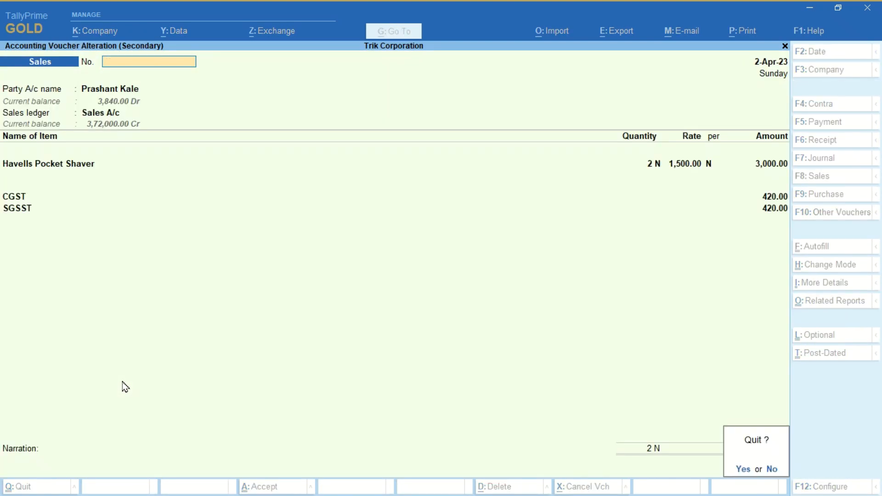
{"action": "key", "text": "Return"}
{"action": "key", "text": "Escape"}
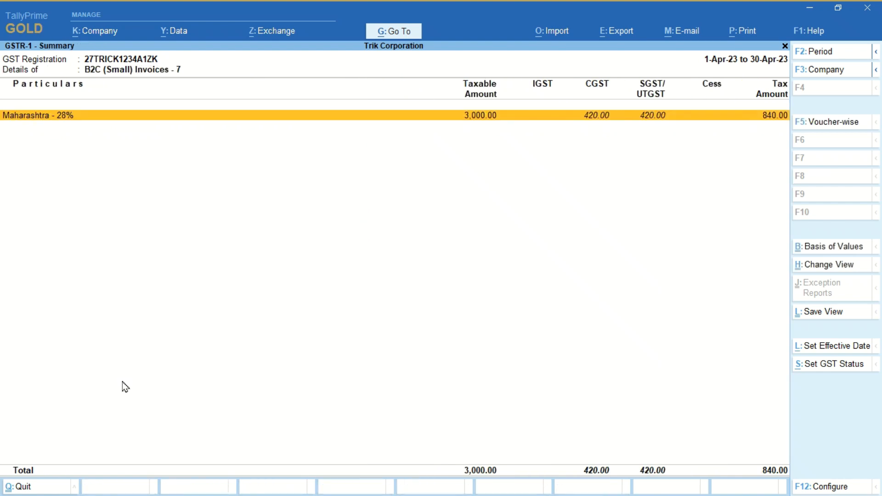
{"action": "key", "text": "Escape"}
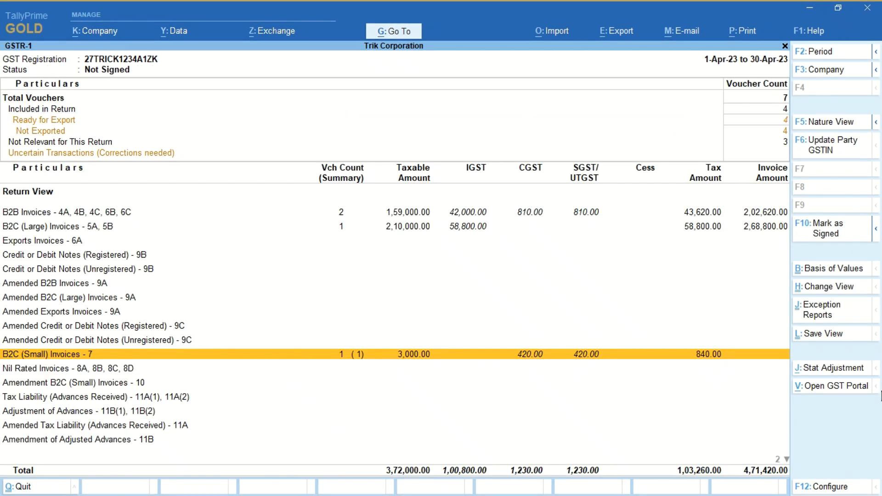
Close the GSTR-1 report and quit the blank sales voucher to return to the Gateway of Tally.
{"action": "key", "text": "Escape"}
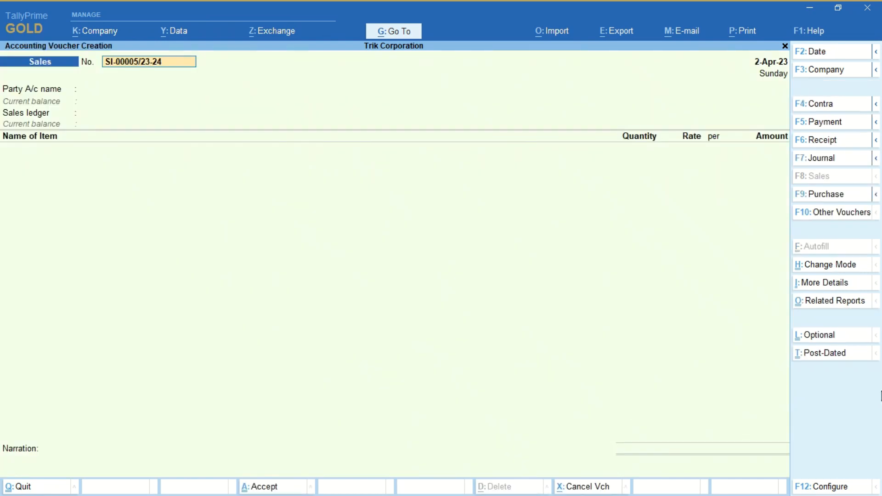
{"action": "key", "text": "BackSpace"}
{"action": "key", "text": "Escape"}
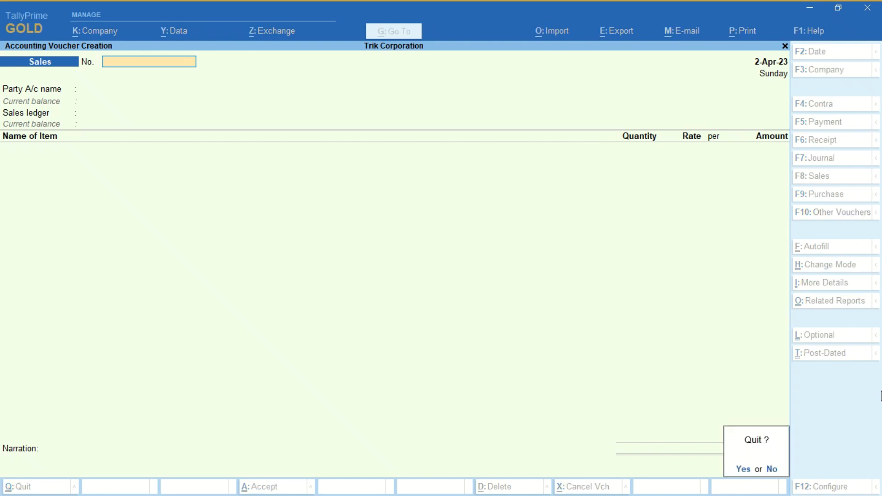
{"action": "key", "text": "Return"}
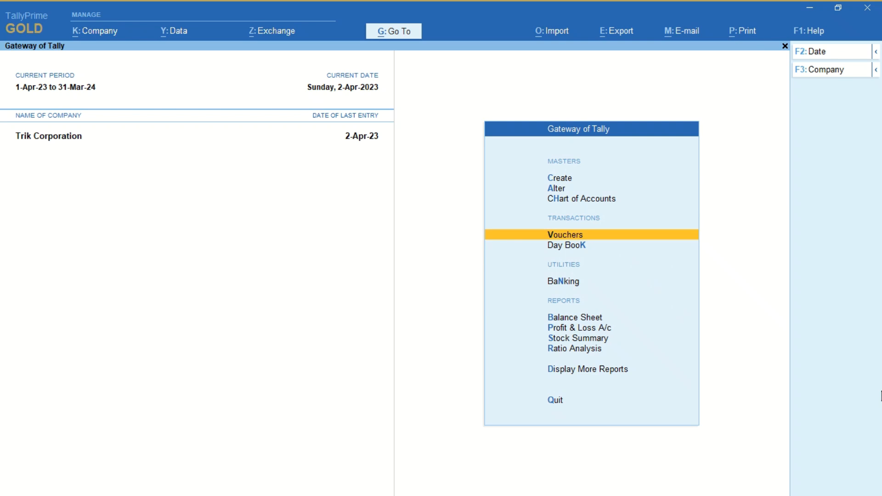
{"action": "key", "text": "ctrl"}
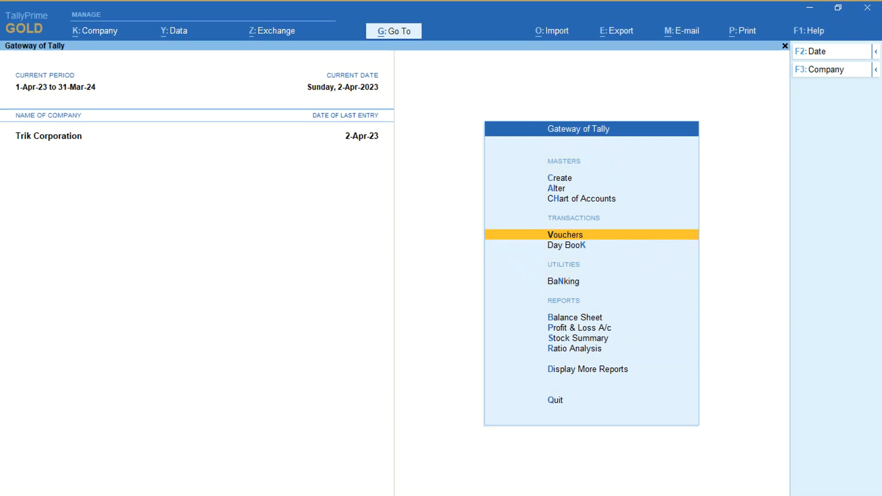